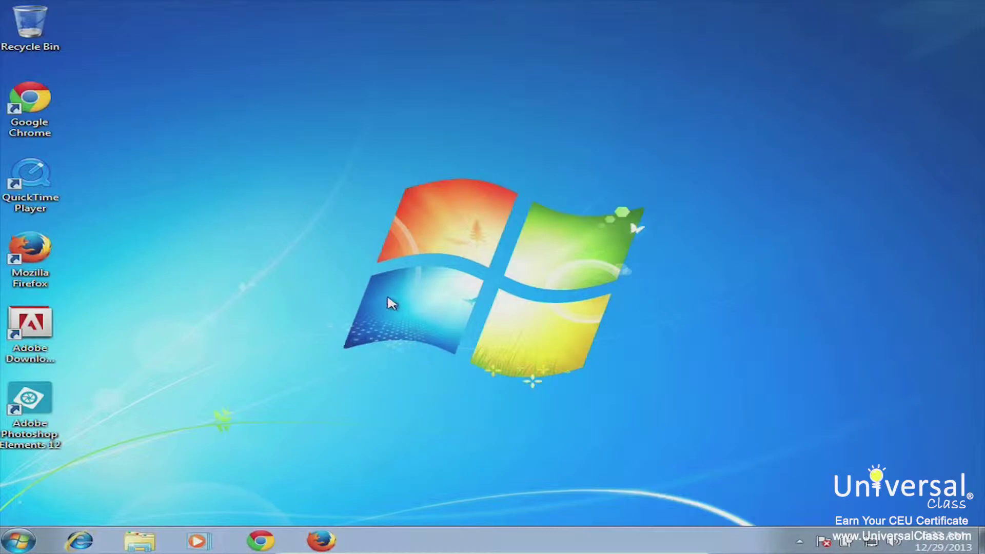
Start the Photoshop Elements 12 photo editor and open the recently edited photo driving.jpg.
{"action": "double_click", "coordinate": [29, 398]}
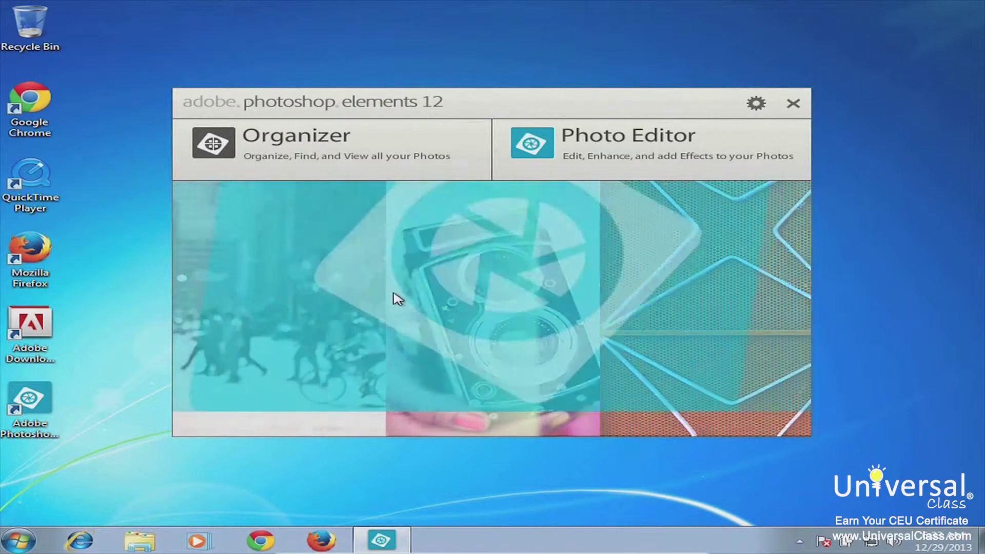
{"action": "left_click", "coordinate": [622, 156]}
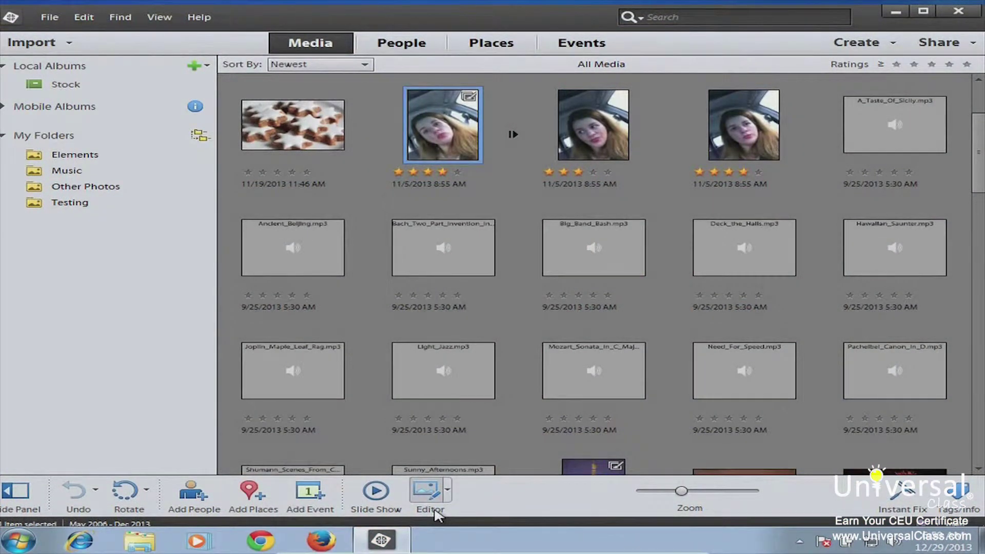
{"action": "left_click", "coordinate": [430, 509]}
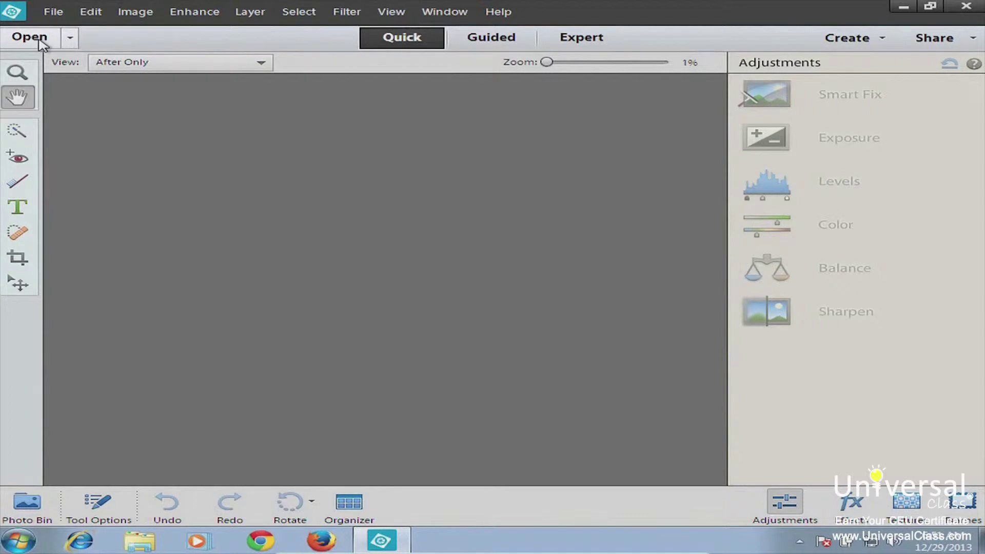
{"action": "left_click", "coordinate": [71, 38]}
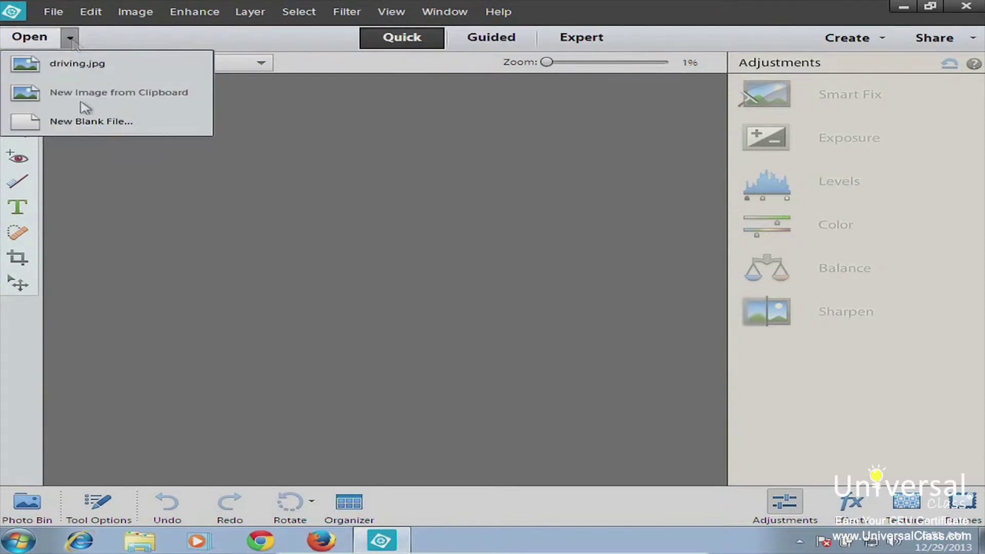
{"action": "left_click", "coordinate": [67, 74]}
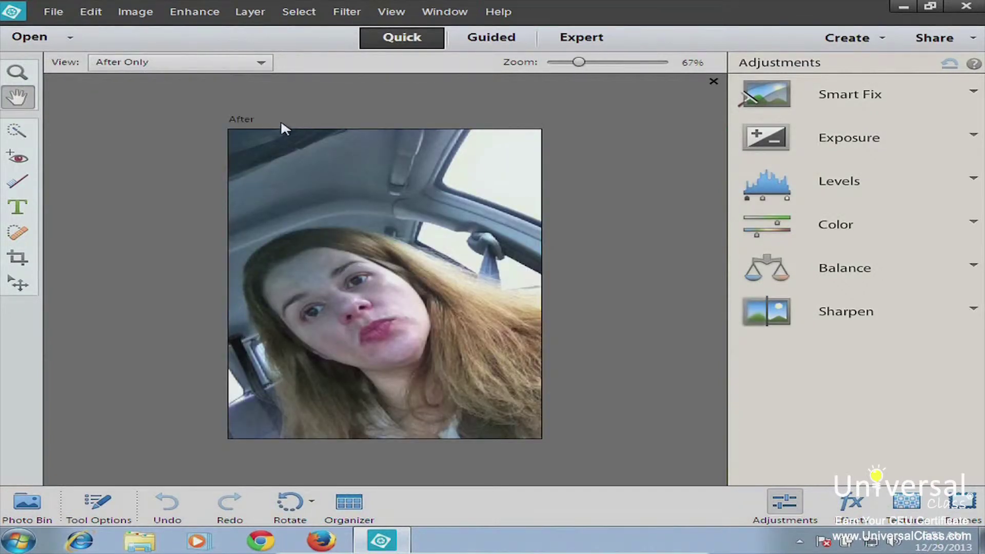
Open the photo P1030588-2 from the Elements folder within the Adobe pictures folder.
{"action": "left_click", "coordinate": [53, 11]}
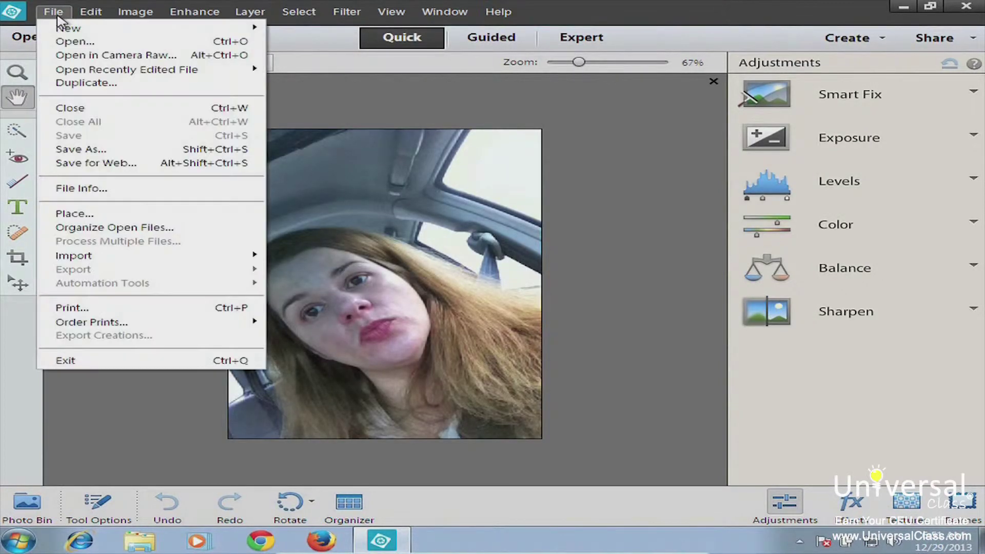
{"action": "left_click", "coordinate": [77, 42]}
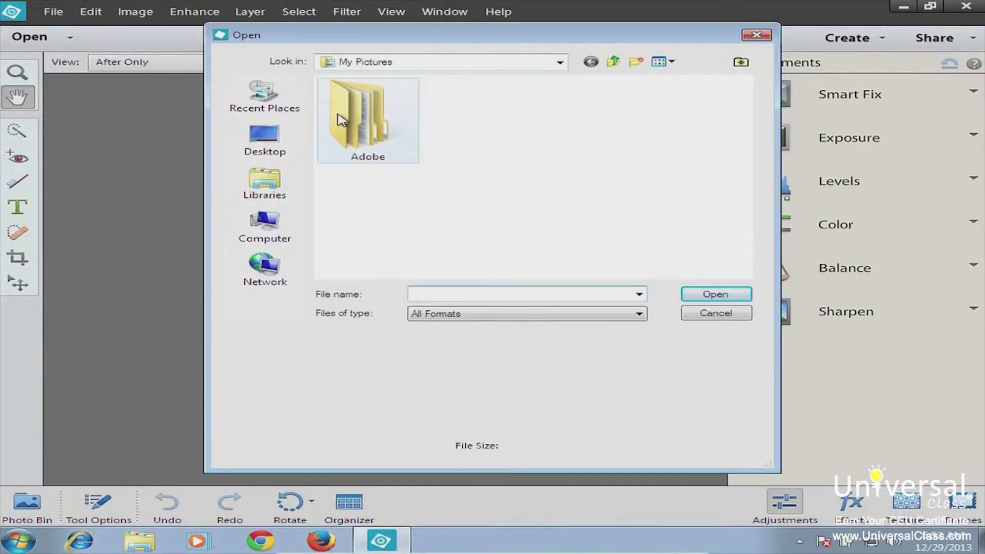
{"action": "double_click", "coordinate": [361, 138]}
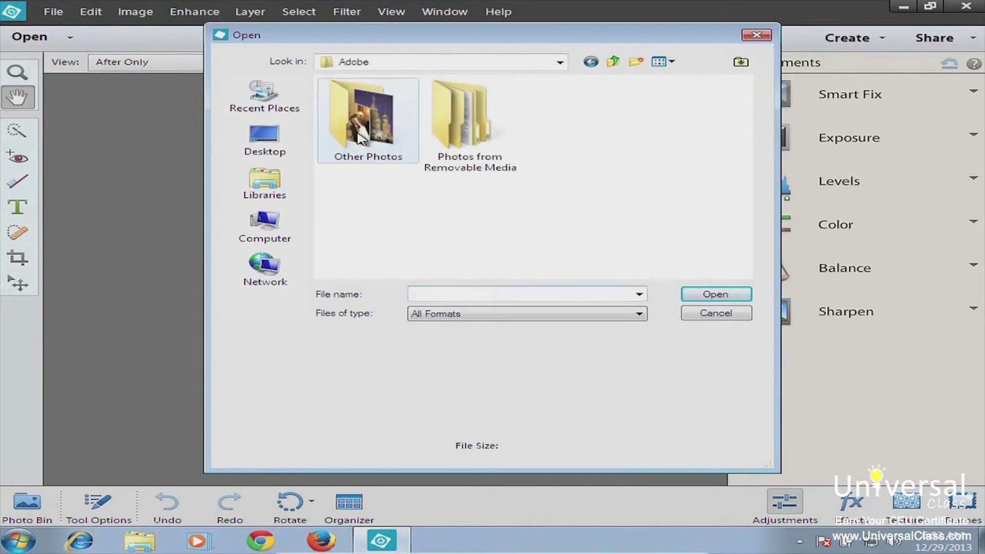
{"action": "double_click", "coordinate": [444, 131]}
{"action": "double_click", "coordinate": [367, 123]}
{"action": "scroll", "coordinate": [744, 234], "scroll_direction": "down", "scroll_amount": 3}
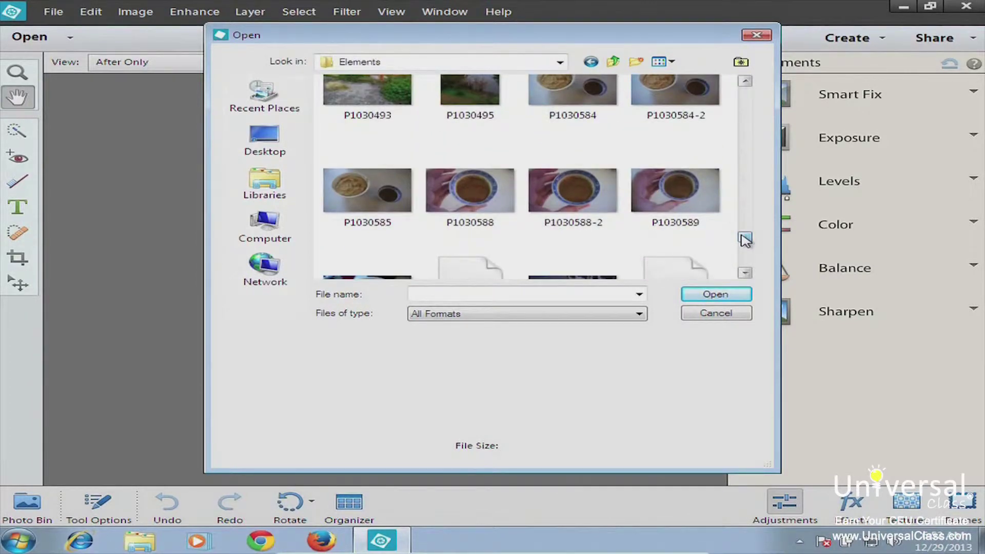
{"action": "left_click", "coordinate": [572, 191]}
{"action": "left_click", "coordinate": [717, 295]}
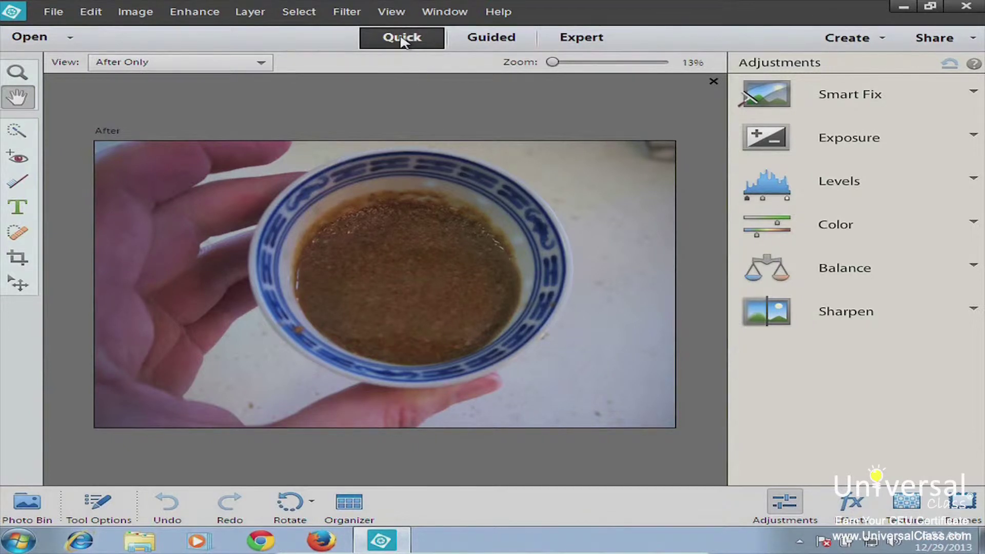
View the Guided and Expert editing modes, ending back in Quick mode.
{"action": "left_click", "coordinate": [501, 39]}
{"action": "left_click", "coordinate": [589, 42]}
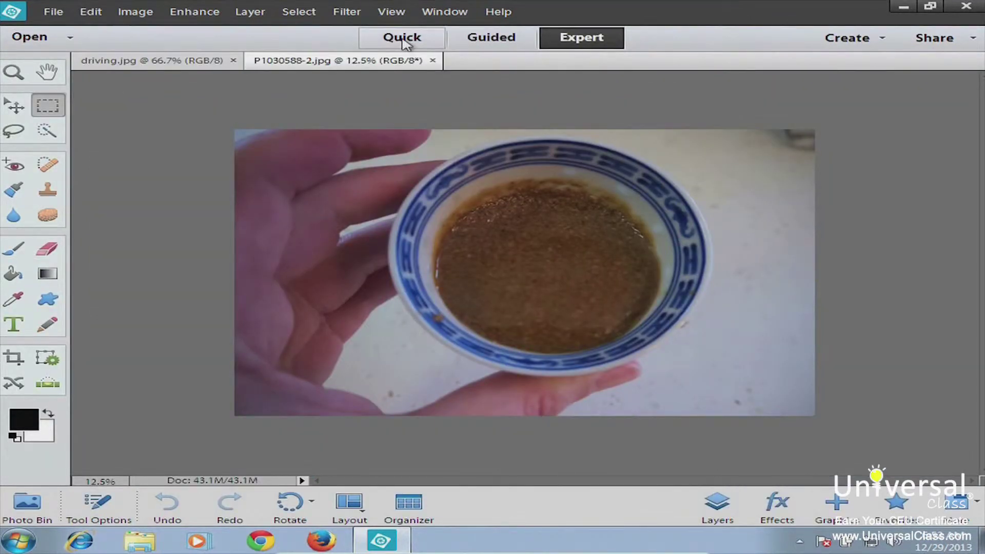
{"action": "left_click", "coordinate": [403, 40]}
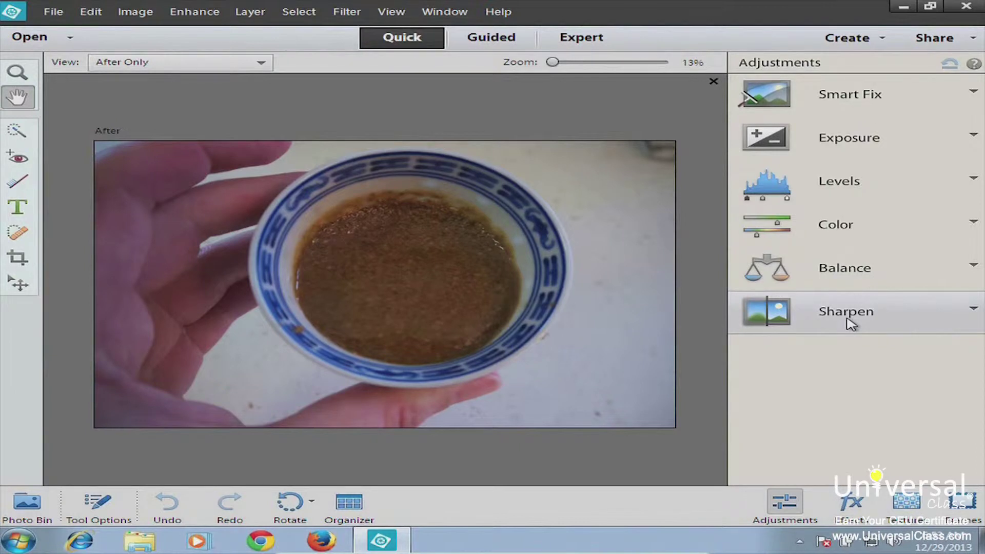
Brighten the bowl photo by setting its Exposure adjustment to 1.0.
{"action": "left_click", "coordinate": [870, 123]}
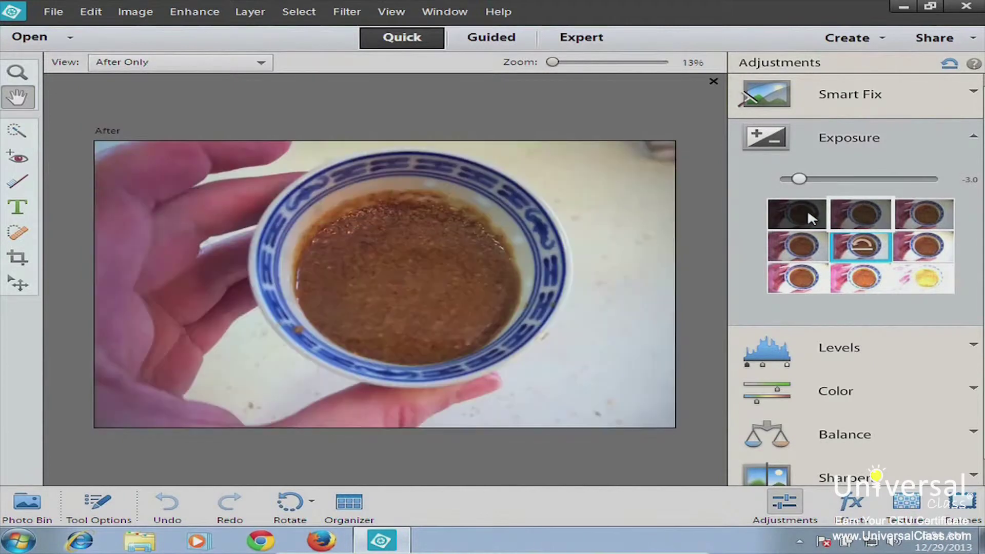
{"action": "left_click", "coordinate": [935, 251]}
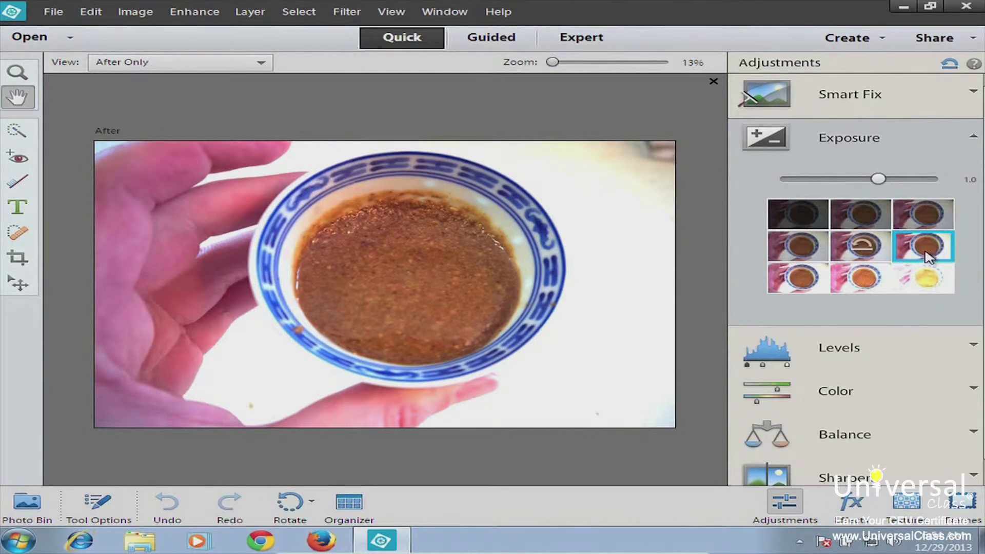
{"action": "left_click", "coordinate": [971, 143]}
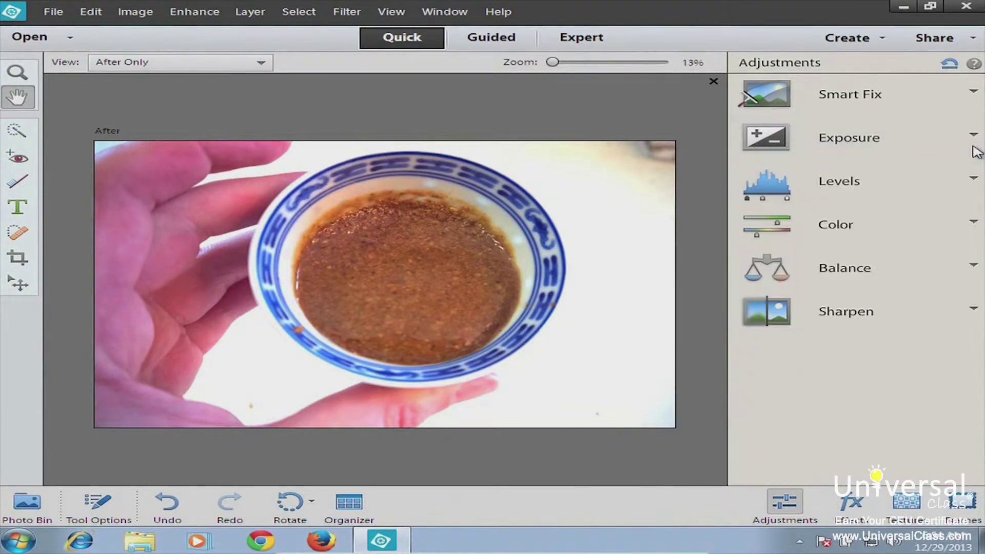
Look through the Levels, Color and Balance adjustments, including the Hue options, without applying any of them.
{"action": "left_click", "coordinate": [852, 194]}
{"action": "left_click", "coordinate": [851, 194]}
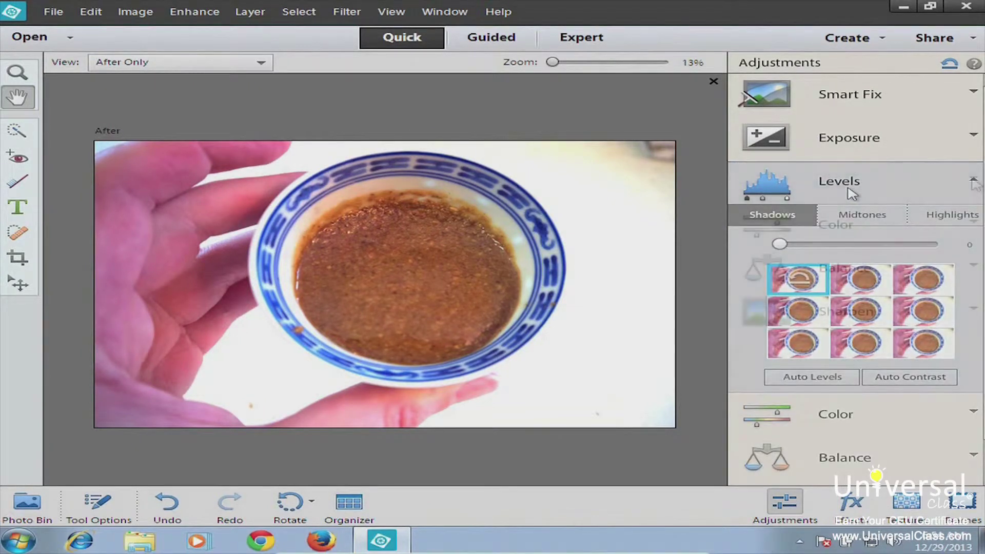
{"action": "left_click", "coordinate": [900, 235]}
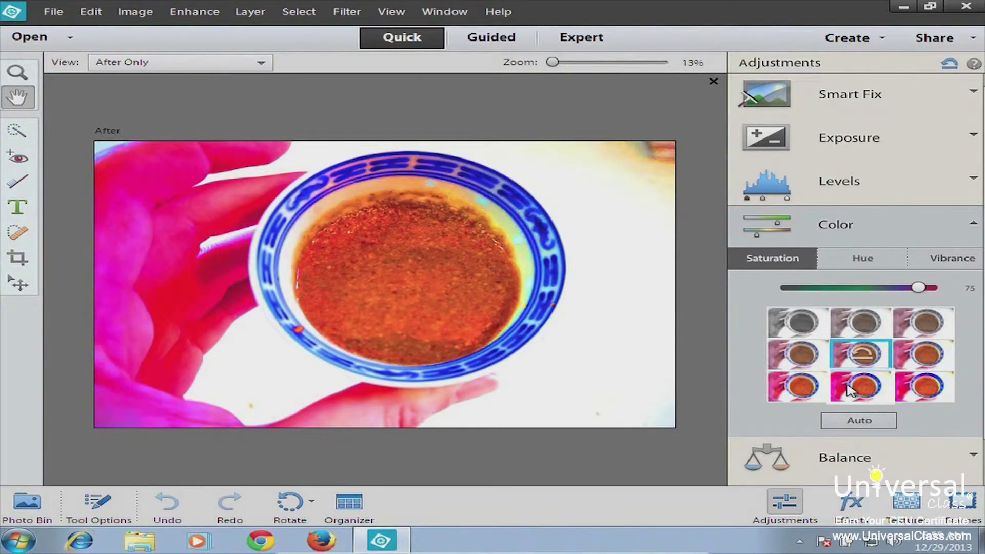
{"action": "left_click", "coordinate": [864, 259]}
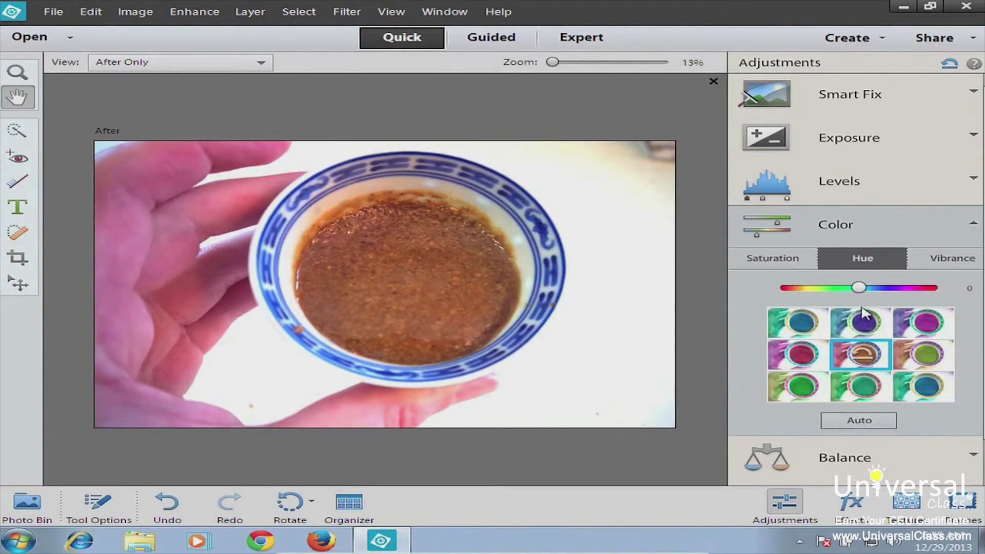
{"action": "left_click", "coordinate": [974, 223]}
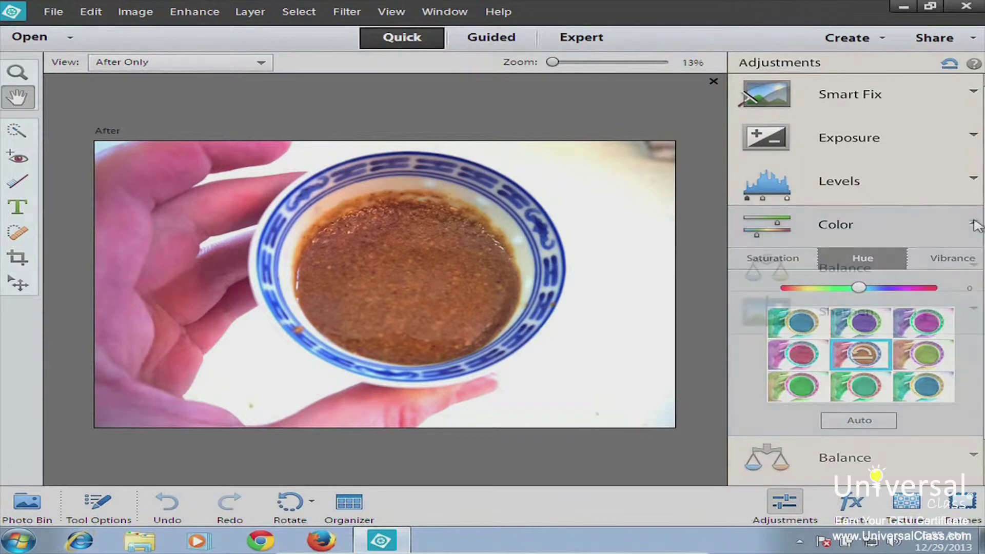
{"action": "left_click", "coordinate": [853, 262]}
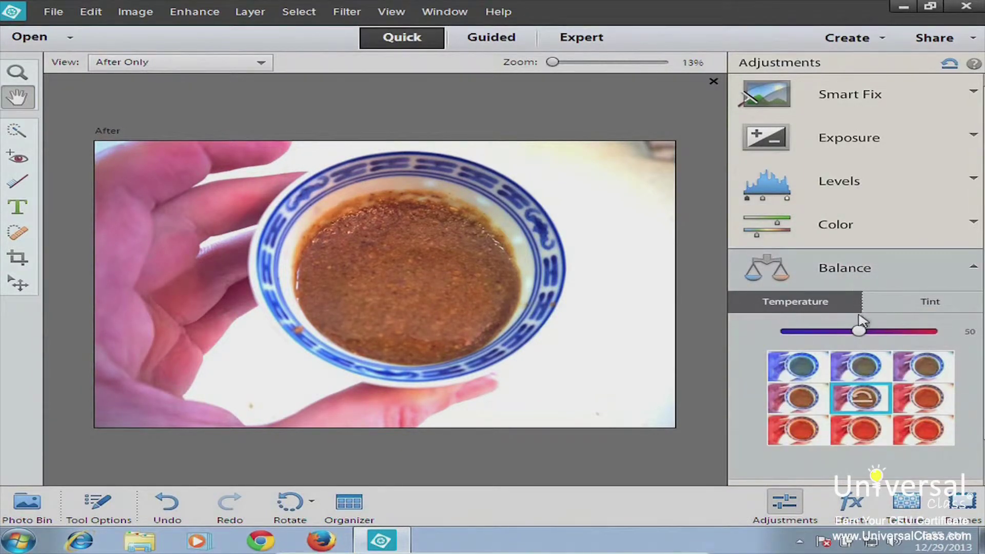
{"action": "left_click", "coordinate": [973, 266]}
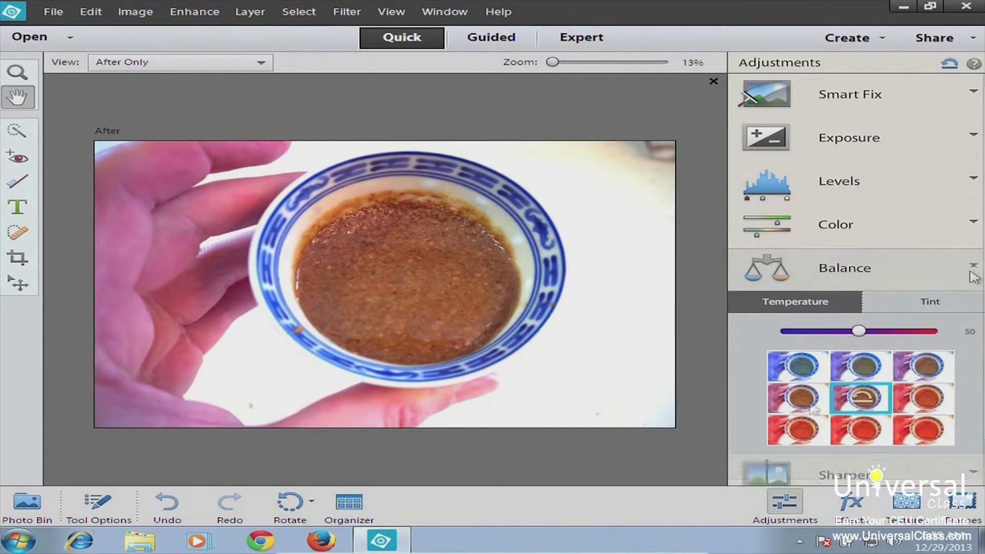
Sharpen the bowl photo with a Sharpen value of 312.
{"action": "left_click", "coordinate": [874, 323]}
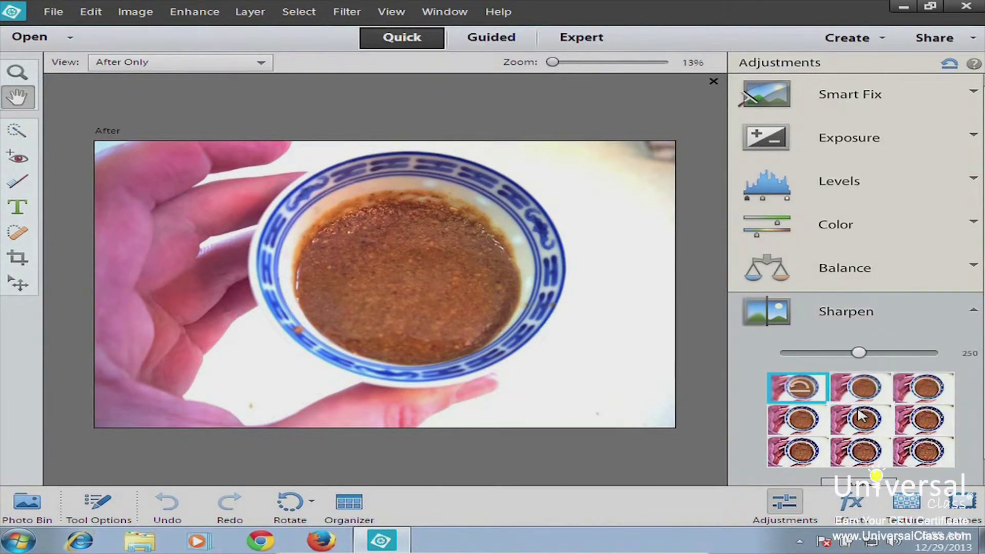
{"action": "left_click", "coordinate": [940, 421]}
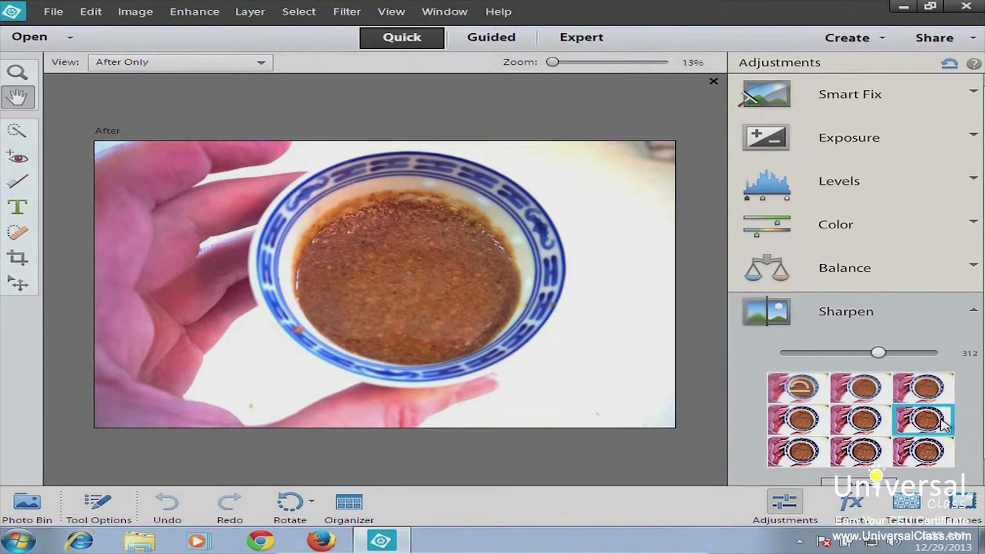
{"action": "left_click", "coordinate": [973, 314]}
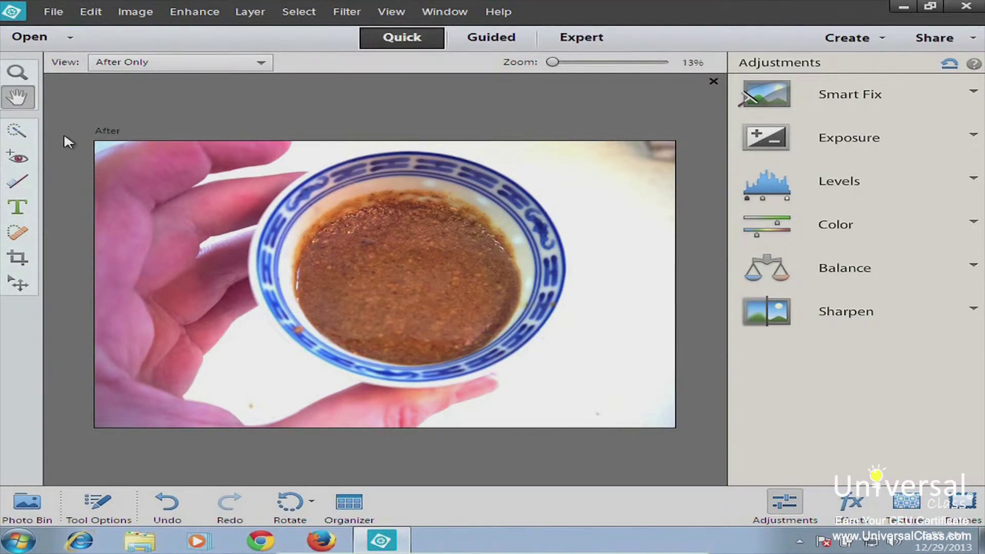
Inspect the bowl photo up close with the Zoom and Hand tools, ending at 13% zoom.
{"action": "left_click", "coordinate": [16, 72]}
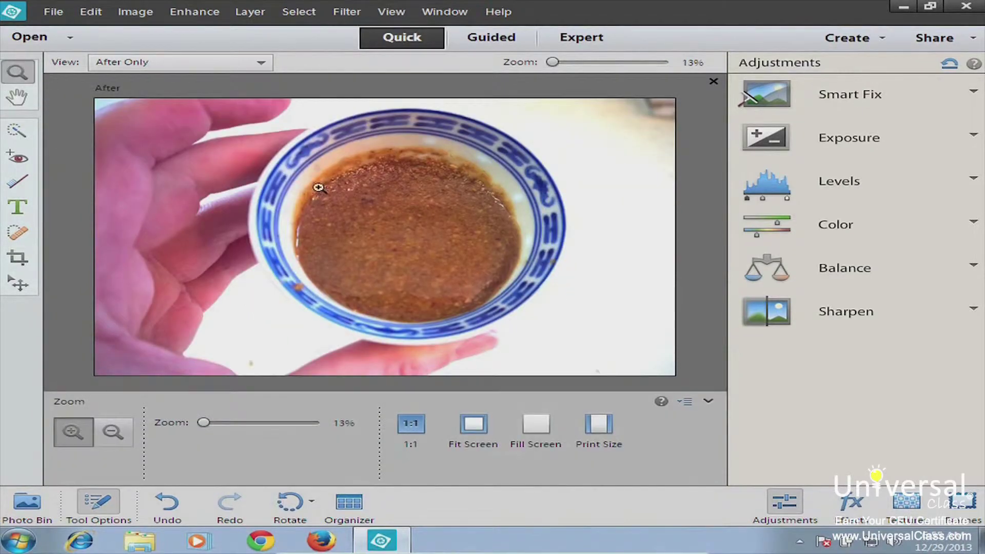
{"action": "left_click", "coordinate": [387, 219]}
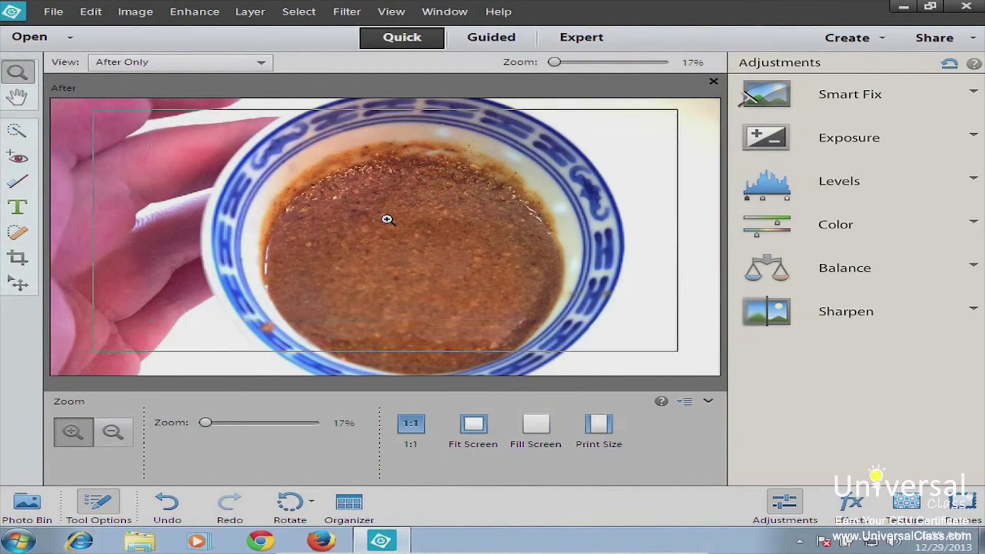
{"action": "left_click", "coordinate": [387, 219]}
{"action": "left_click", "coordinate": [17, 97]}
{"action": "left_click_drag", "start_coordinate": [457, 261], "coordinate": [342, 205]}
{"action": "mouse_move", "coordinate": [458, 304]}
{"action": "left_mouse_down"}
{"action": "mouse_move", "coordinate": [427, 275]}
{"action": "mouse_move", "coordinate": [480, 234]}
{"action": "mouse_move", "coordinate": [523, 290]}
{"action": "left_mouse_up"}
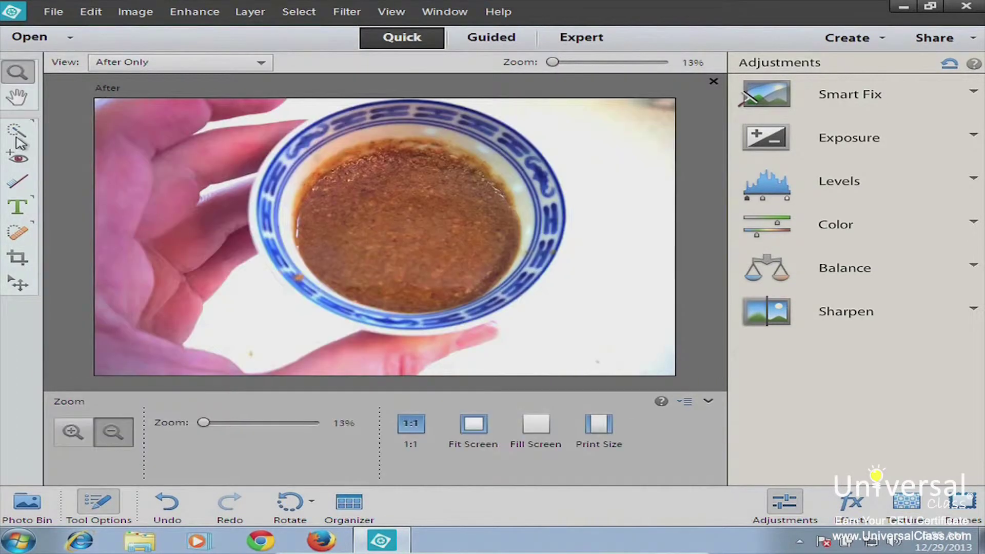
Try out the Quick Selection tool and view the options of the Red Eye Removal, Whiten Teeth, Text, Crop and Move tools.
{"action": "left_click", "coordinate": [17, 134]}
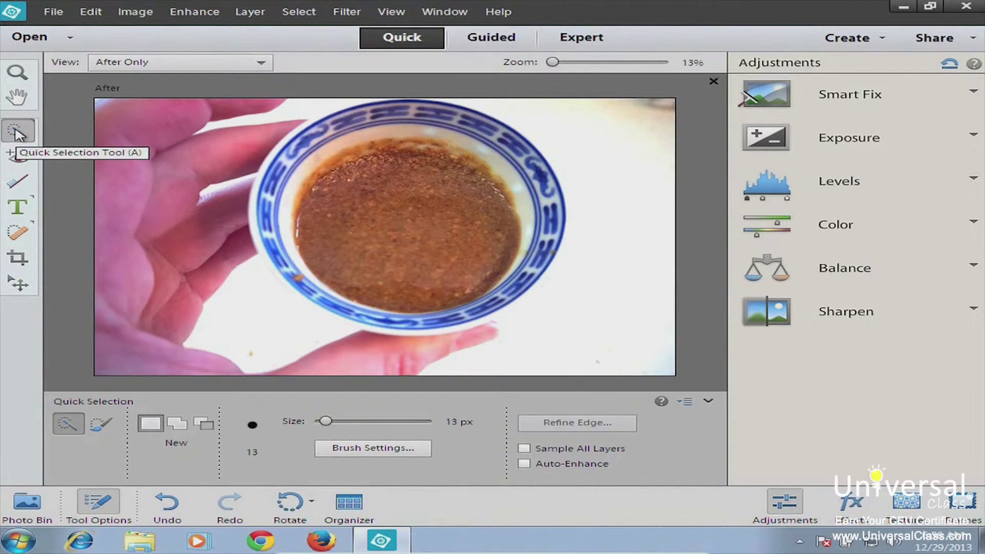
{"action": "left_click", "coordinate": [18, 157]}
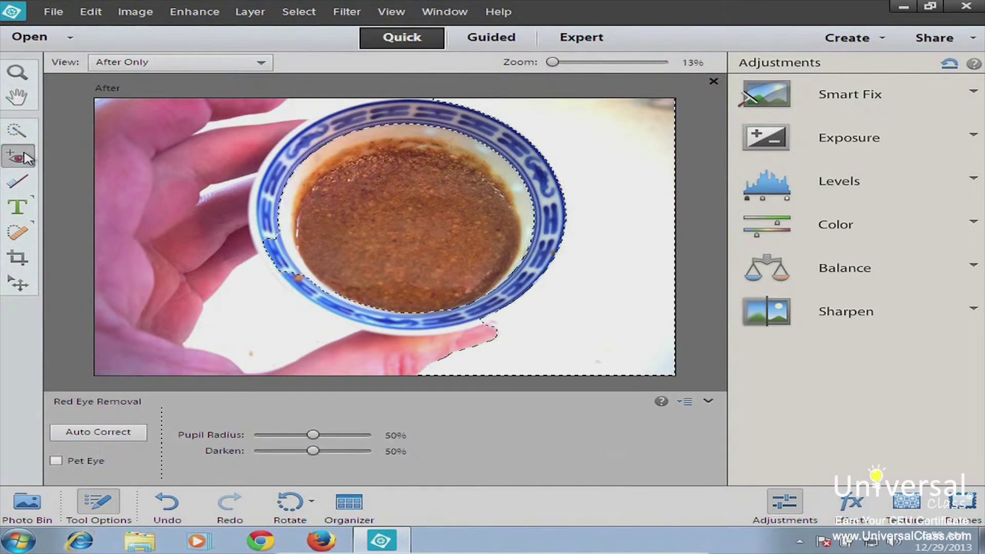
{"action": "left_click", "coordinate": [18, 187]}
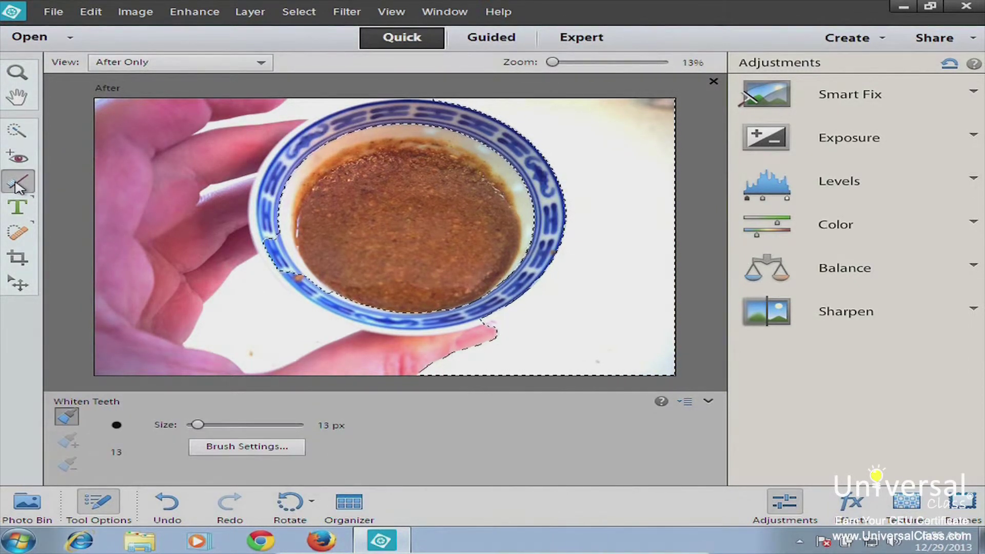
{"action": "left_click", "coordinate": [26, 209]}
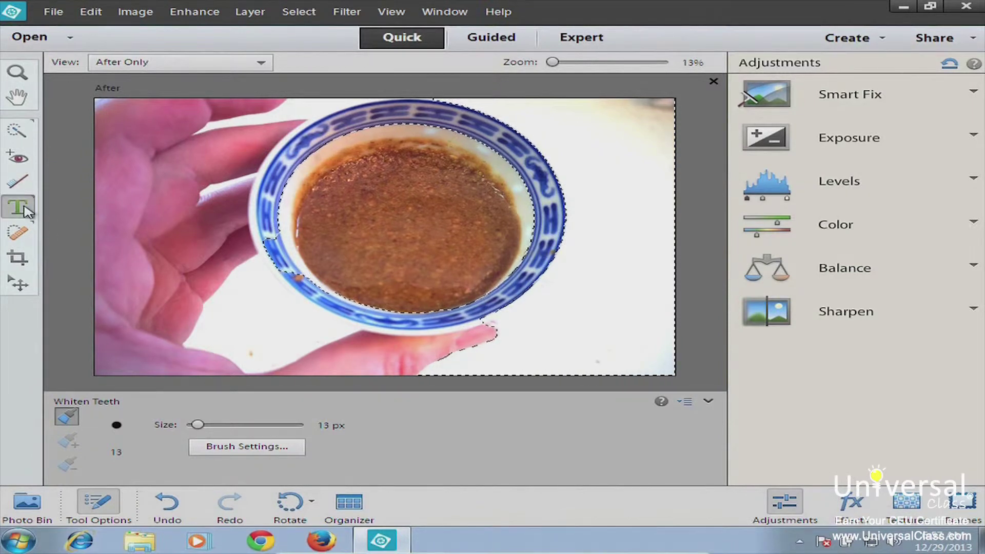
{"action": "left_click", "coordinate": [18, 258]}
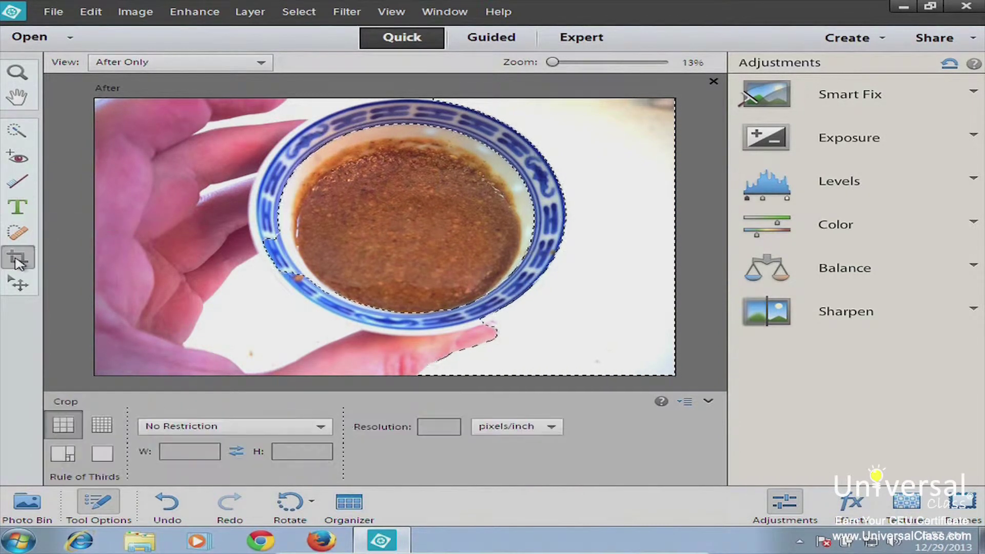
{"action": "left_click", "coordinate": [20, 288]}
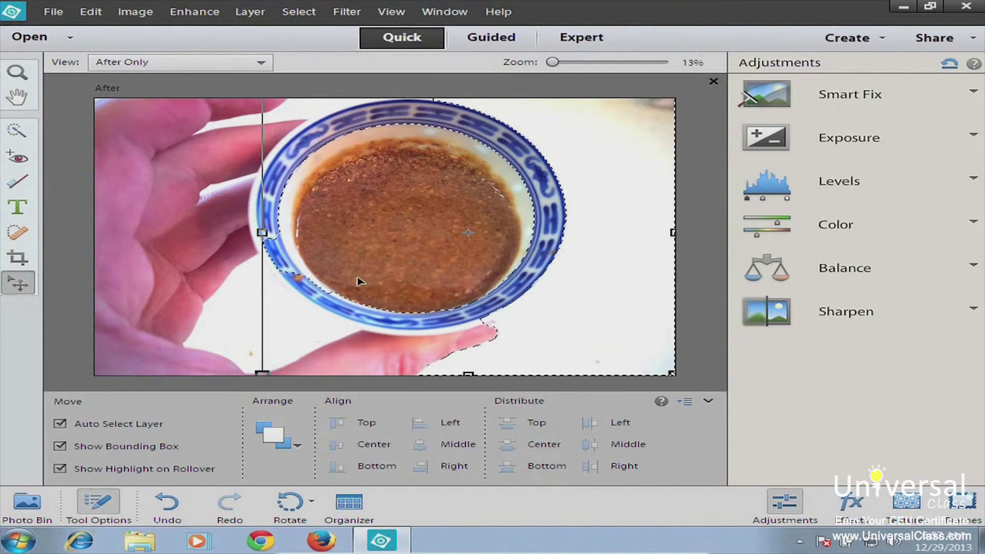
{"action": "mouse_move", "coordinate": [384, 271]}
{"action": "left_mouse_down"}
{"action": "mouse_move", "coordinate": [303, 272]}
{"action": "mouse_move", "coordinate": [384, 270]}
{"action": "left_mouse_up"}
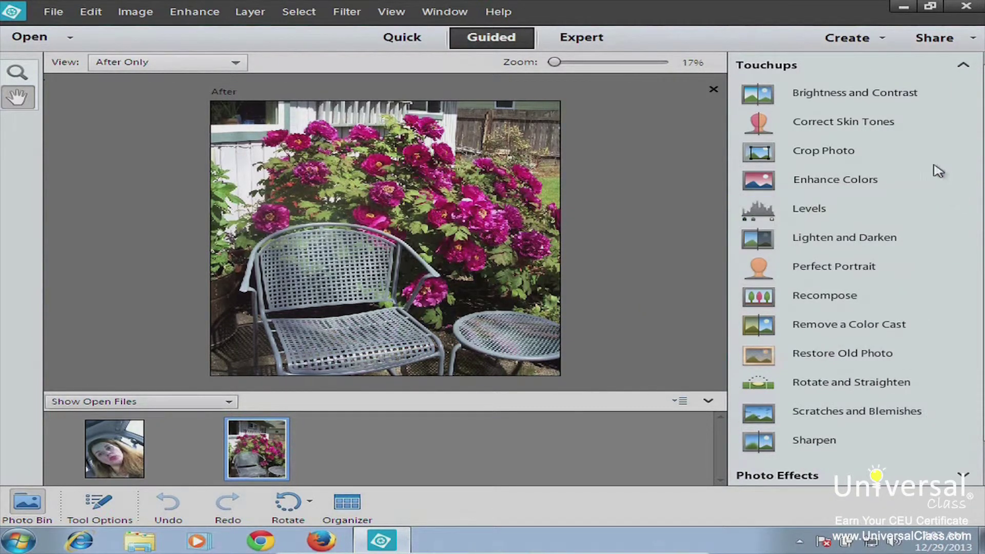
Collapse the Touchups group of guided edits for the flower photo.
{"action": "left_click", "coordinate": [965, 66]}
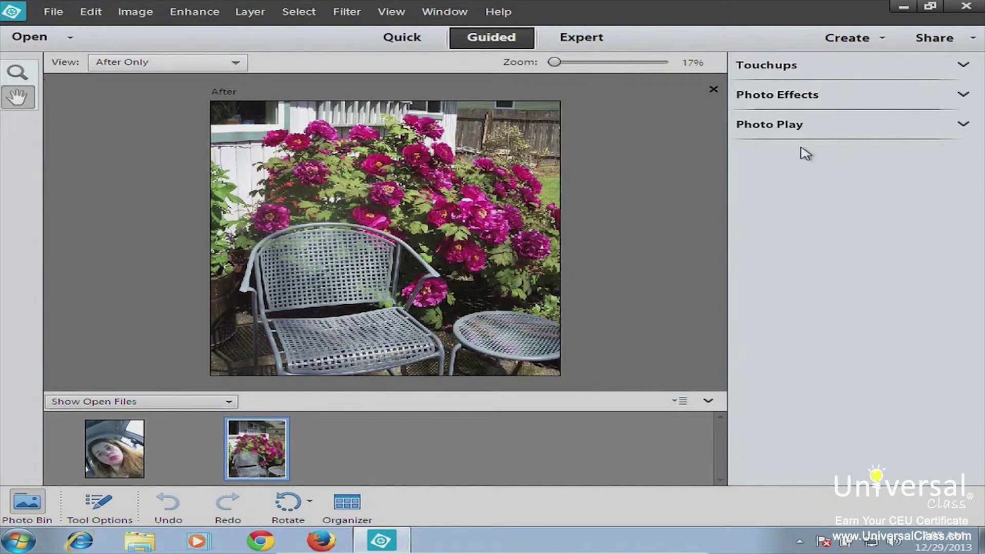
Apply the Custom Depth Of Field effect to the chair photo, keeping the flowering bush in focus and blurring its surroundings.
{"action": "left_click", "coordinate": [800, 97]}
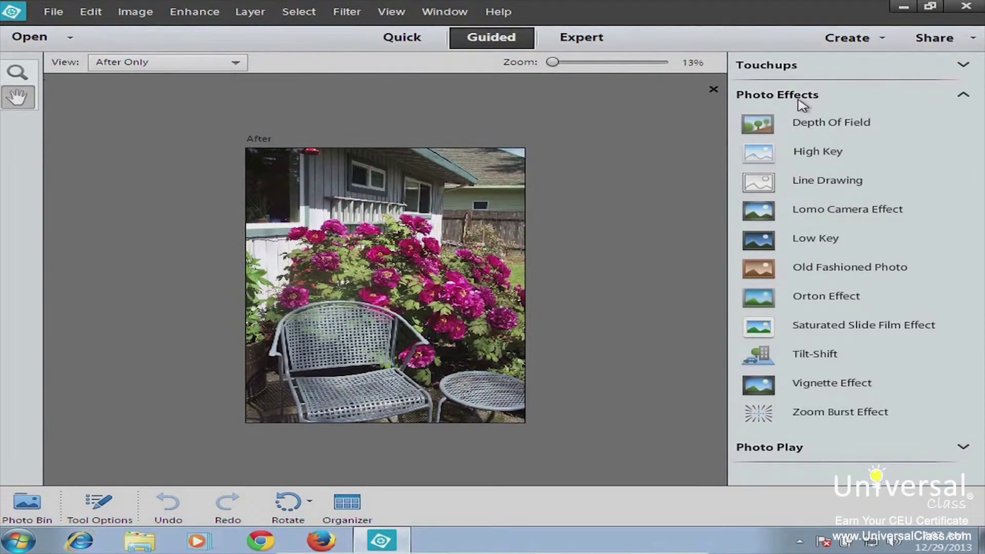
{"action": "left_click", "coordinate": [824, 123]}
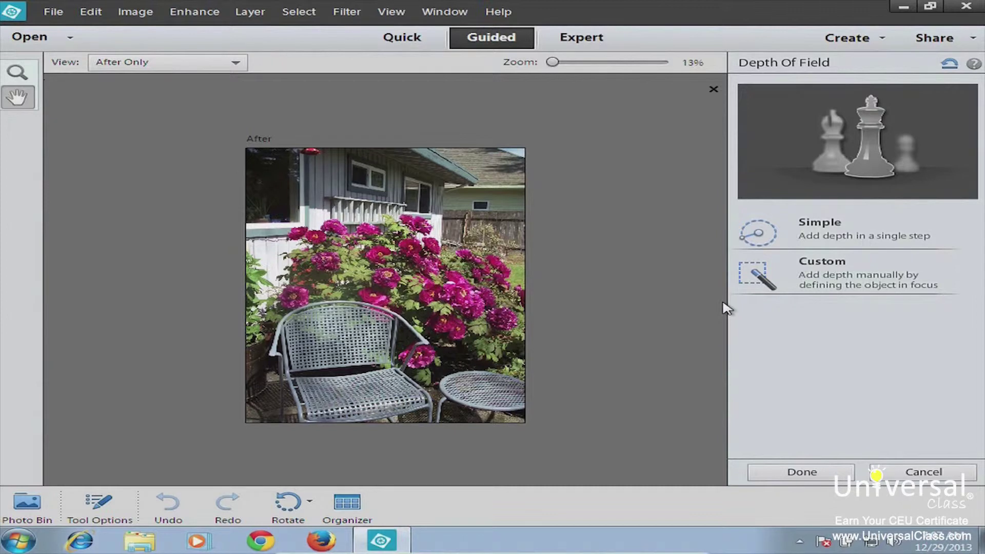
{"action": "left_click", "coordinate": [827, 276]}
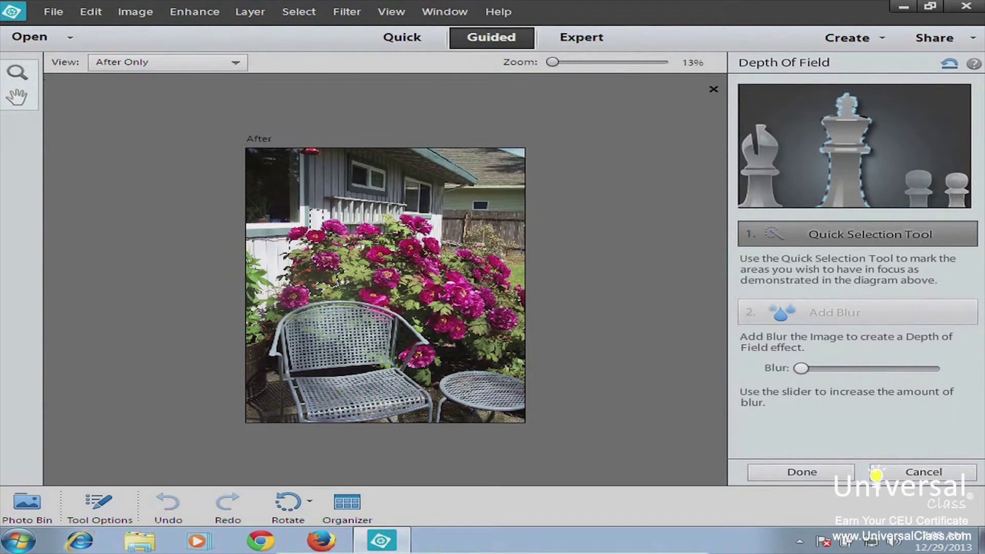
{"action": "left_click_drag", "start_coordinate": [343, 247], "coordinate": [379, 240]}
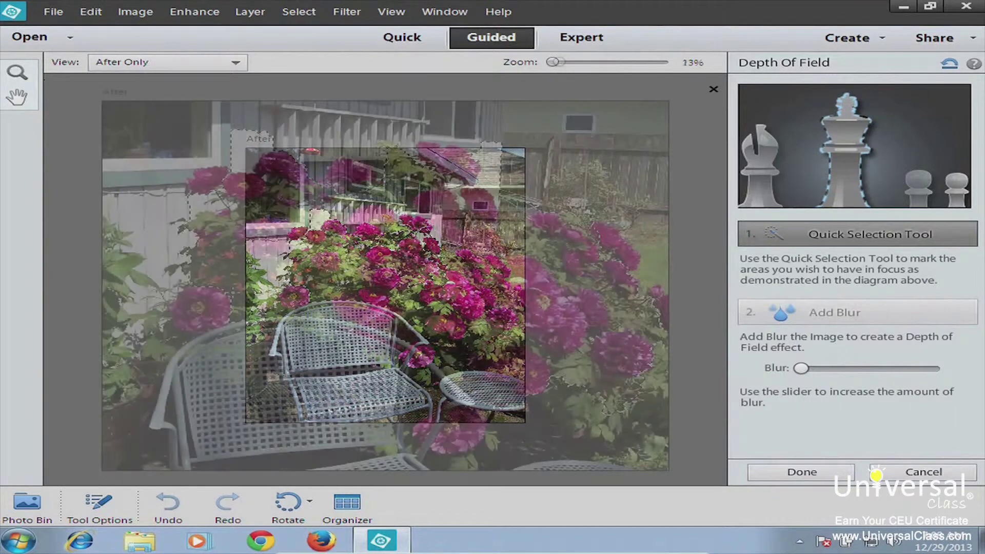
{"action": "left_click_drag", "start_coordinate": [212, 307], "coordinate": [199, 313]}
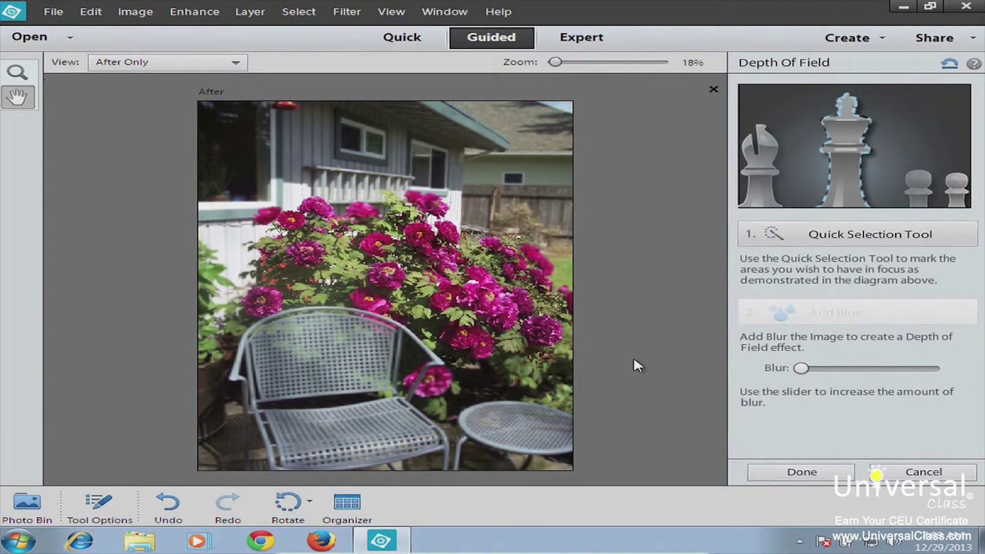
{"action": "left_click", "coordinate": [801, 472]}
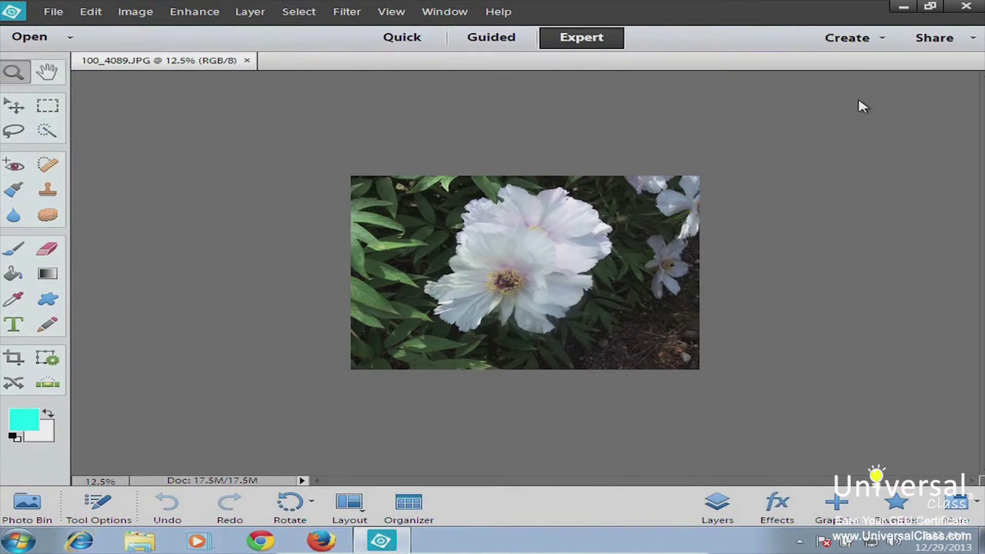
Show the Color Swatches panel and move its floating panel group clear of the white flower photo.
{"action": "left_click", "coordinate": [446, 11]}
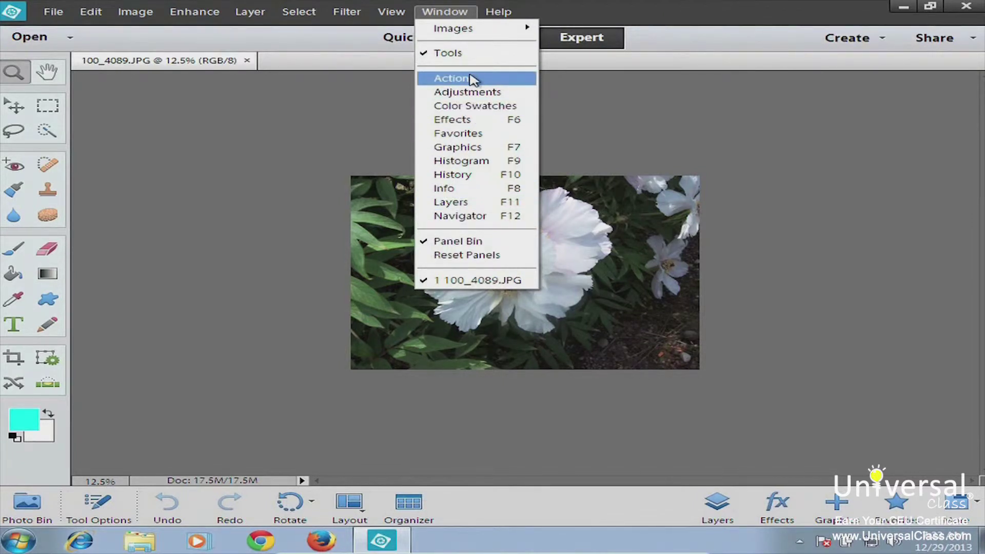
{"action": "left_click", "coordinate": [474, 110]}
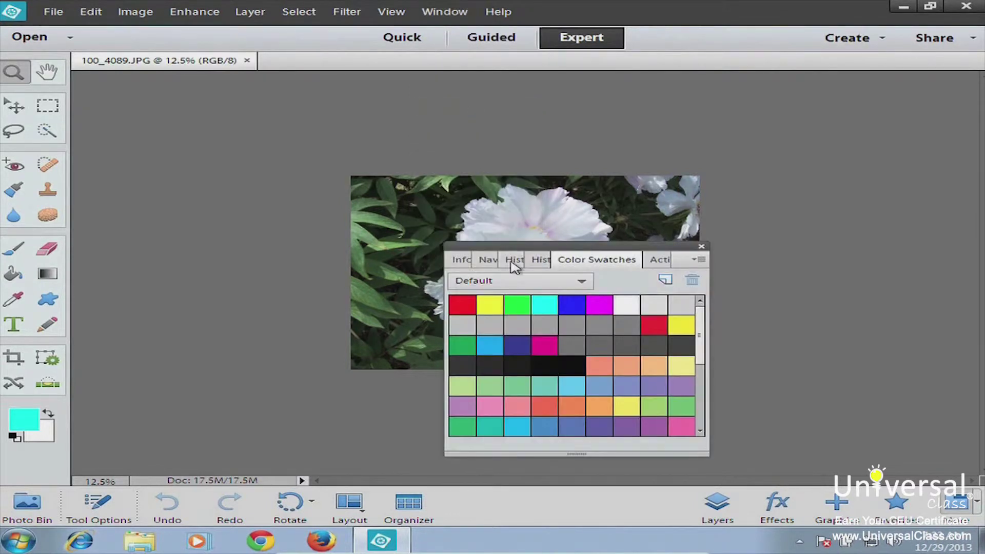
{"action": "left_click_drag", "start_coordinate": [495, 250], "coordinate": [785, 79]}
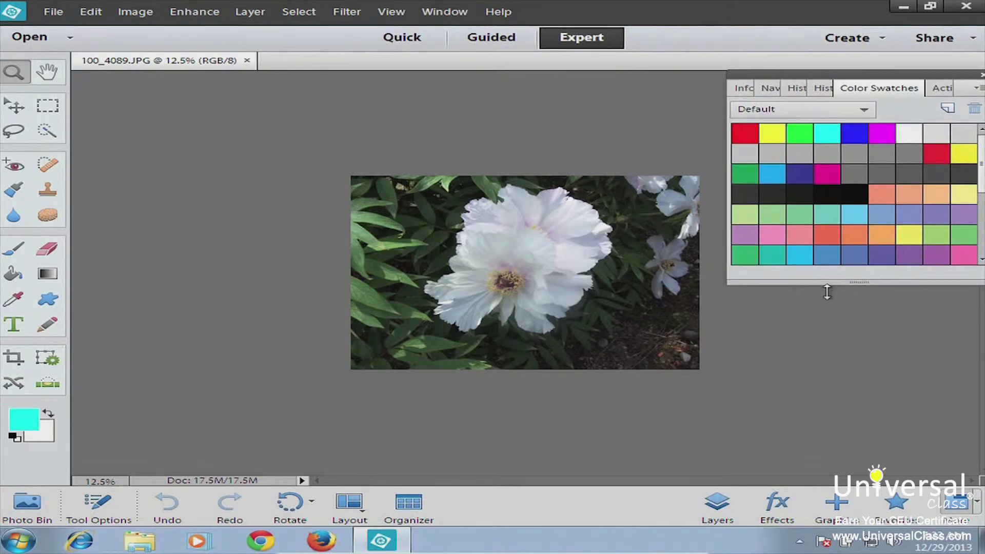
{"action": "mouse_move", "coordinate": [980, 165]}
{"action": "left_mouse_down"}
{"action": "mouse_move", "coordinate": [979, 247]}
{"action": "mouse_move", "coordinate": [981, 159]}
{"action": "left_mouse_up"}
Look through the Actions, Color Swatches, Histogram, History, Navigator and Info panels, and briefly compare Guided mode with Expert mode.
{"action": "left_click", "coordinate": [936, 89]}
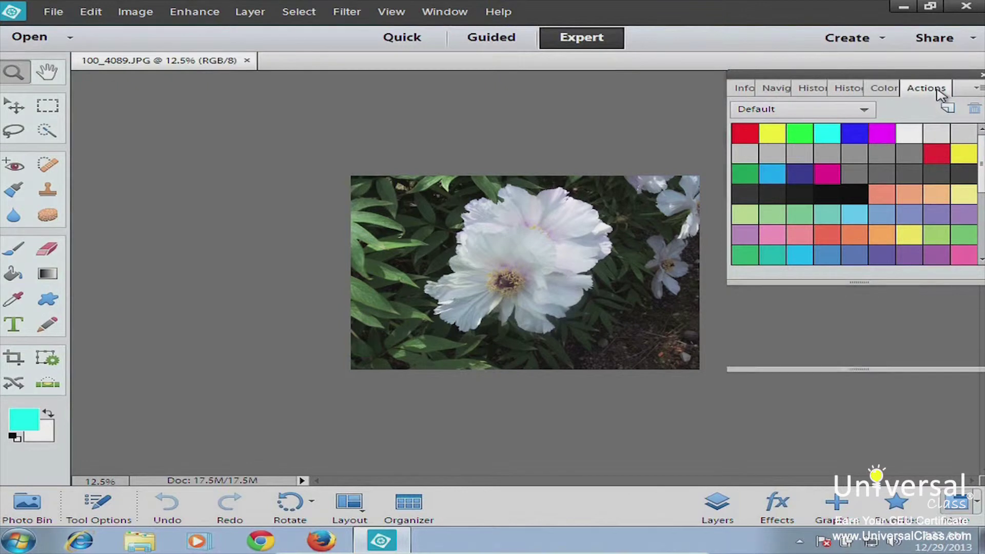
{"action": "left_click", "coordinate": [880, 91]}
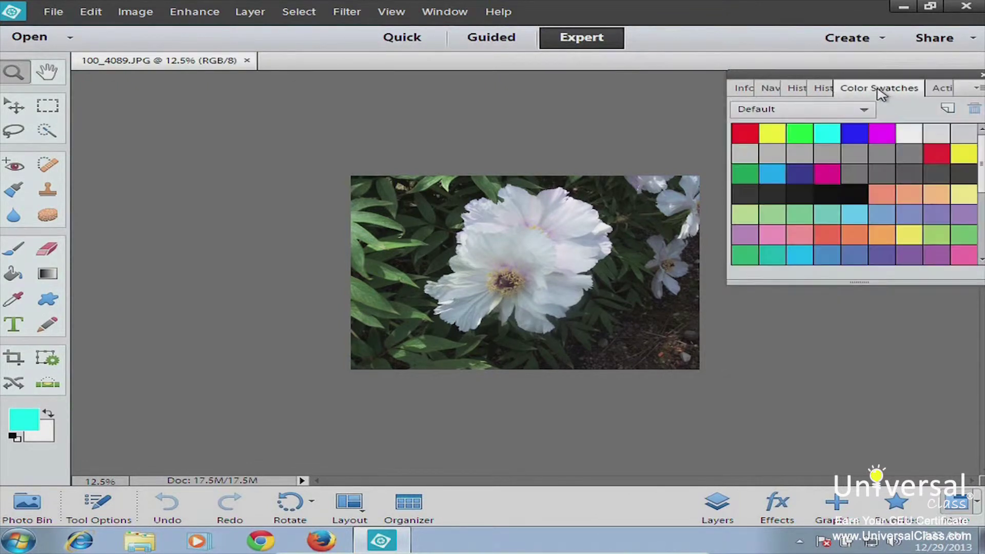
{"action": "left_click", "coordinate": [816, 90]}
{"action": "left_click", "coordinate": [804, 92]}
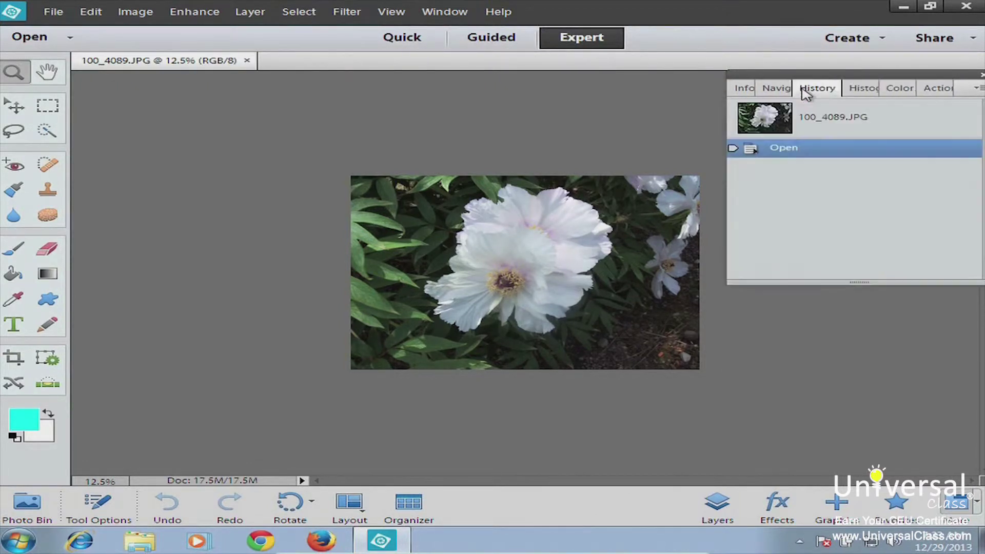
{"action": "left_click", "coordinate": [774, 92]}
{"action": "left_click", "coordinate": [745, 89]}
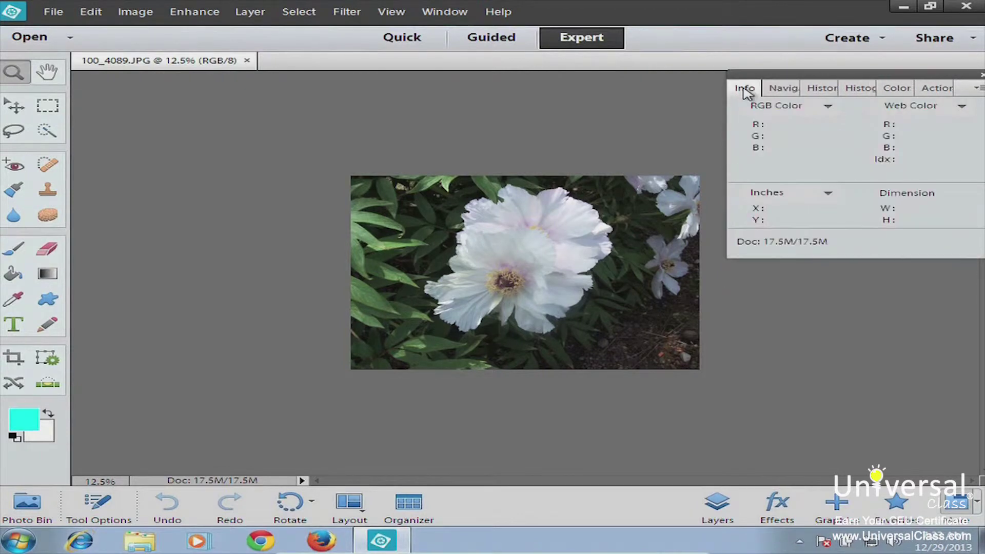
{"action": "left_click", "coordinate": [487, 40]}
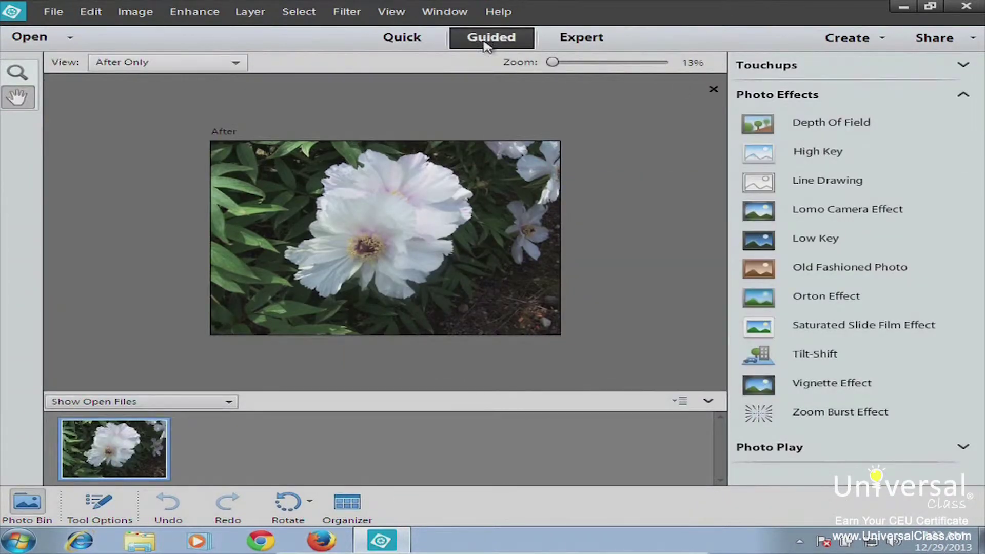
{"action": "left_click", "coordinate": [601, 41]}
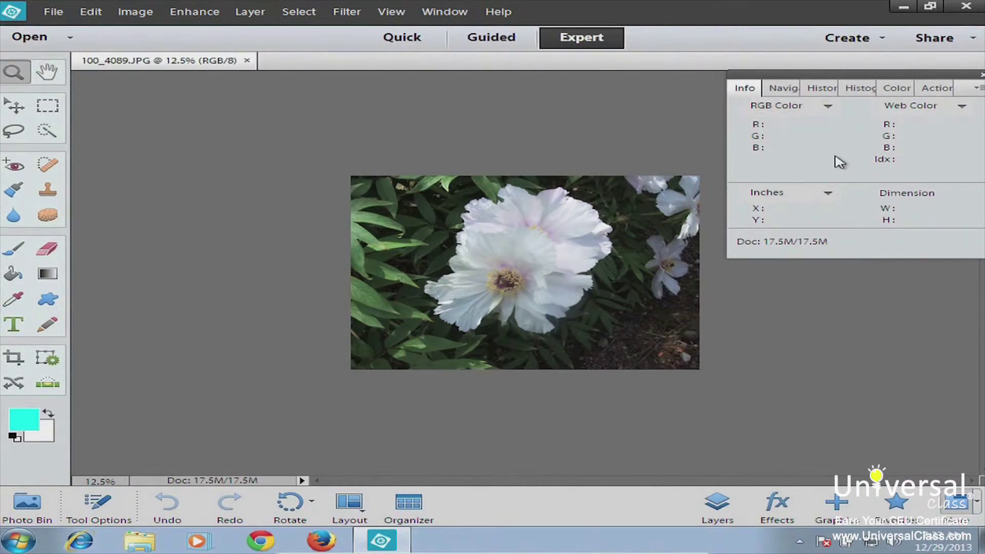
Show the Adjustments panel and dock it beneath the Info panel group.
{"action": "left_click", "coordinate": [444, 12]}
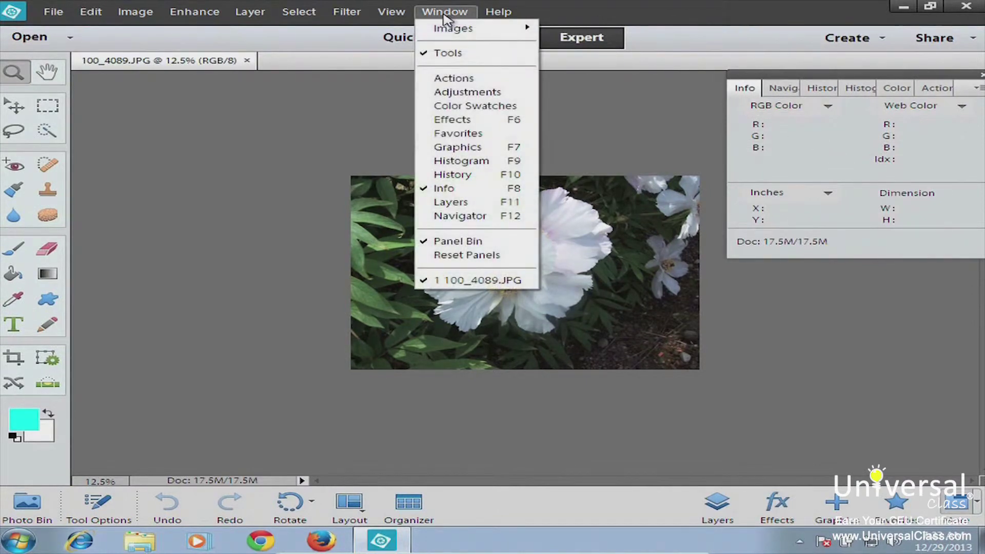
{"action": "left_click", "coordinate": [450, 93]}
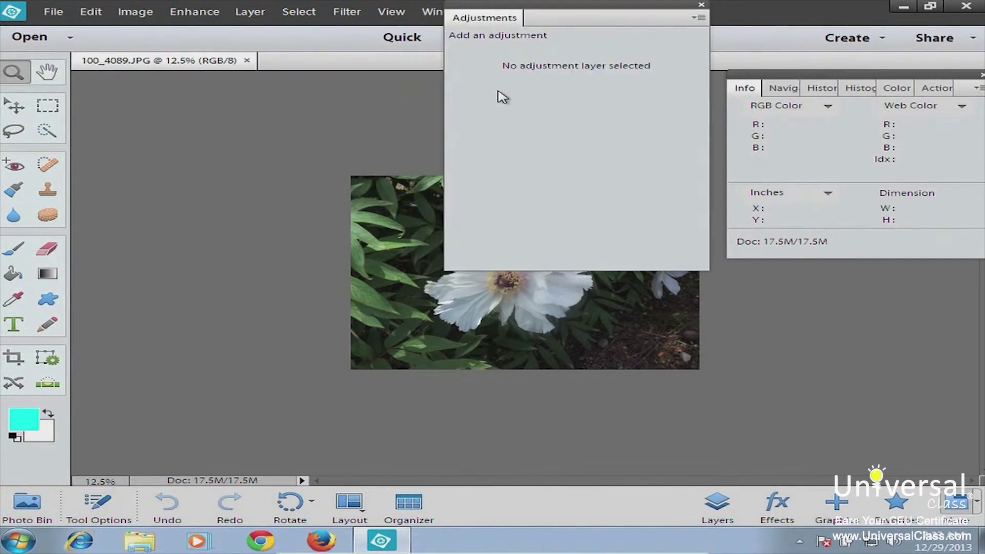
{"action": "mouse_move", "coordinate": [531, 15]}
{"action": "left_mouse_down"}
{"action": "mouse_move", "coordinate": [831, 216]}
{"action": "mouse_move", "coordinate": [813, 262]}
{"action": "mouse_move", "coordinate": [816, 239]}
{"action": "left_mouse_up"}
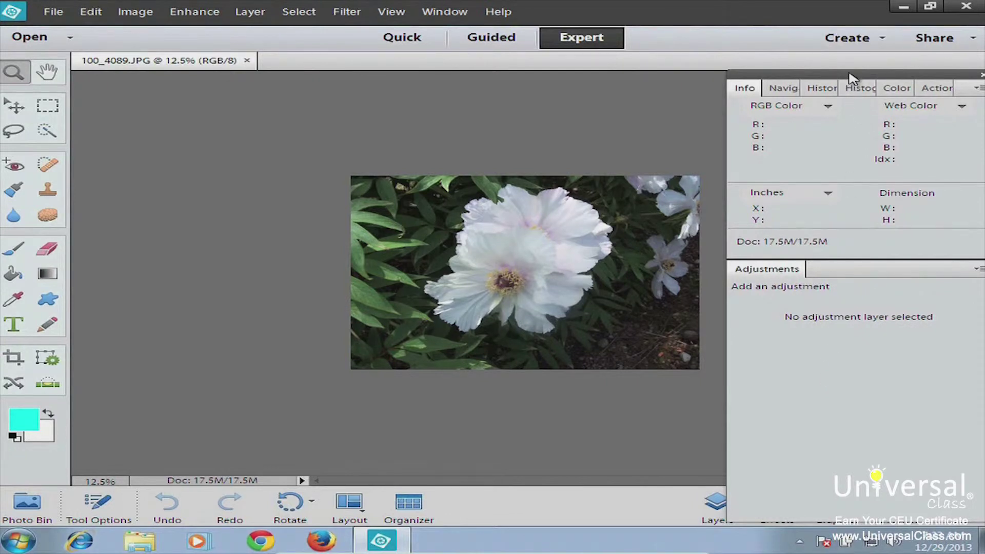
{"action": "mouse_move", "coordinate": [847, 77]}
{"action": "left_mouse_down"}
{"action": "mouse_move", "coordinate": [762, 96]}
{"action": "mouse_move", "coordinate": [667, 69]}
{"action": "mouse_move", "coordinate": [848, 72]}
{"action": "mouse_move", "coordinate": [855, 138]}
{"action": "mouse_move", "coordinate": [853, 82]}
{"action": "left_mouse_up"}
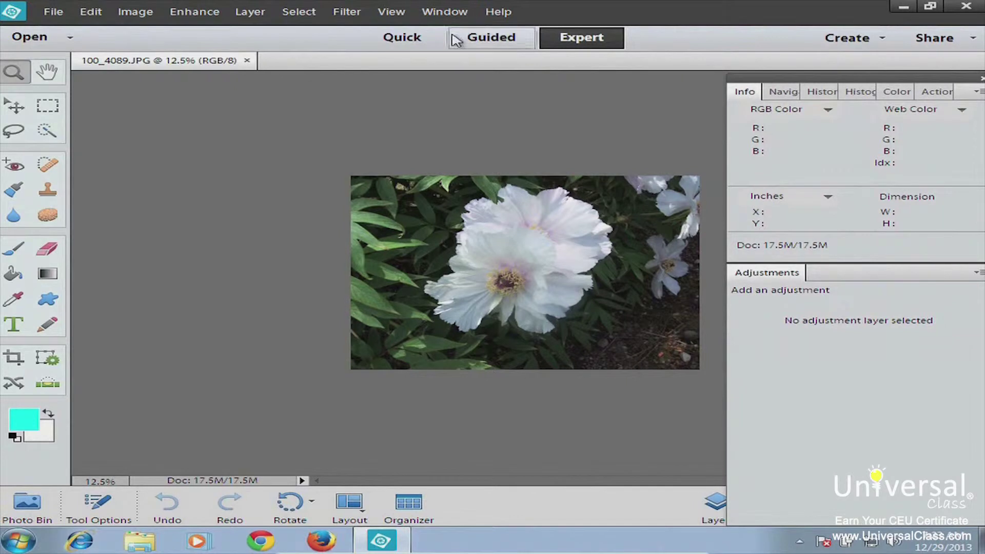
Separate the History panel from its group into its own floating panel and shift the remaining group upward.
{"action": "left_click", "coordinate": [444, 13]}
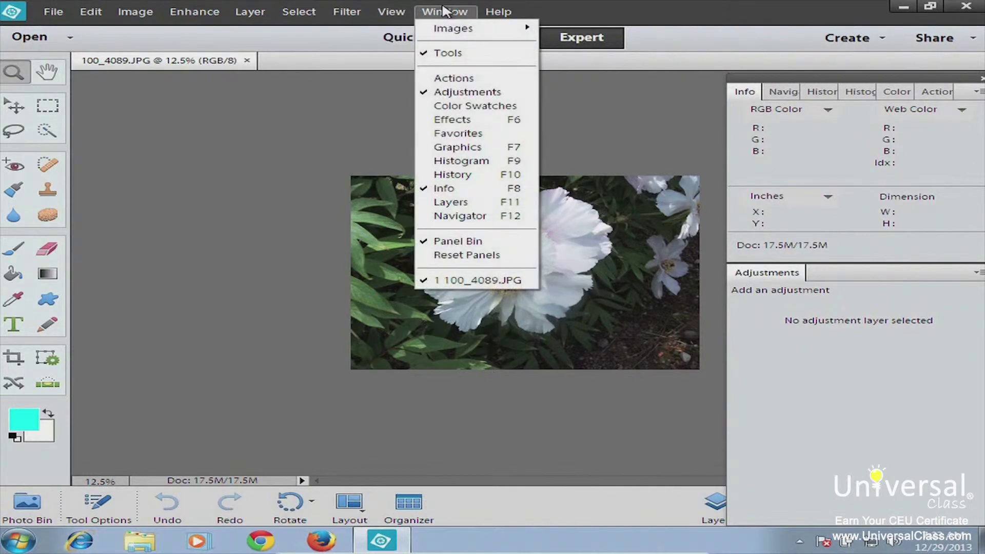
{"action": "left_click", "coordinate": [456, 179]}
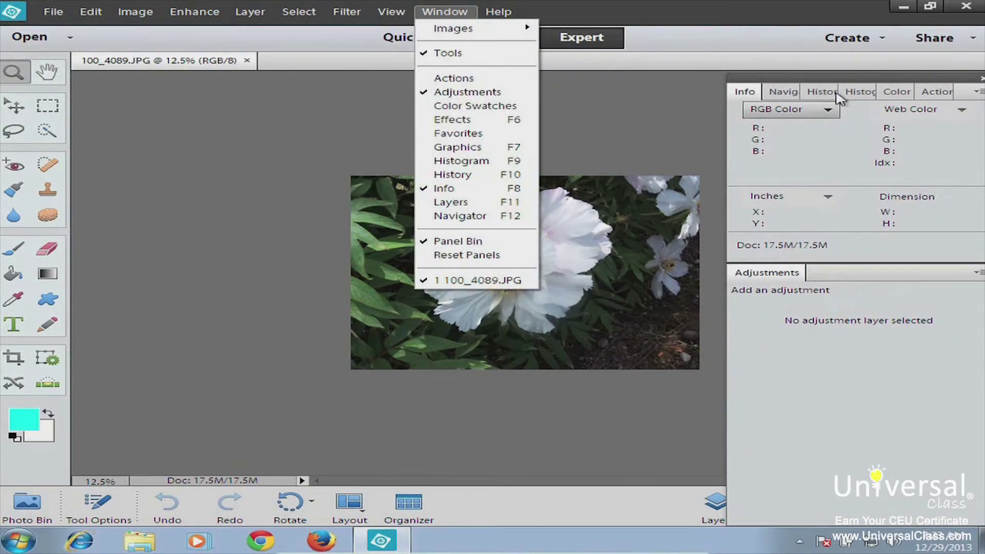
{"action": "left_click_drag", "start_coordinate": [825, 93], "coordinate": [282, 123]}
{"action": "left_click_drag", "start_coordinate": [341, 117], "coordinate": [826, 388]}
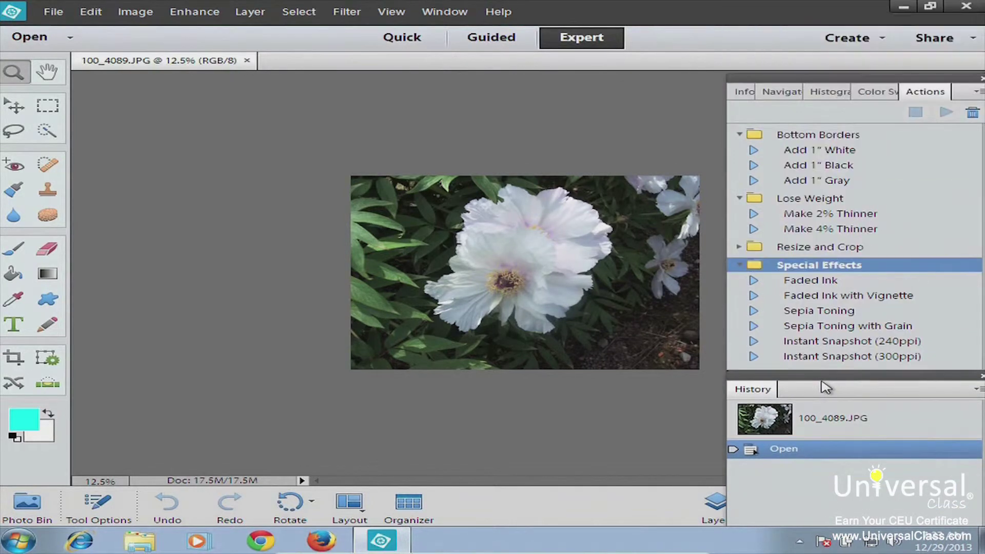
{"action": "left_click_drag", "start_coordinate": [816, 81], "coordinate": [816, 50]}
{"action": "left_click_drag", "start_coordinate": [820, 55], "coordinate": [820, 61]}
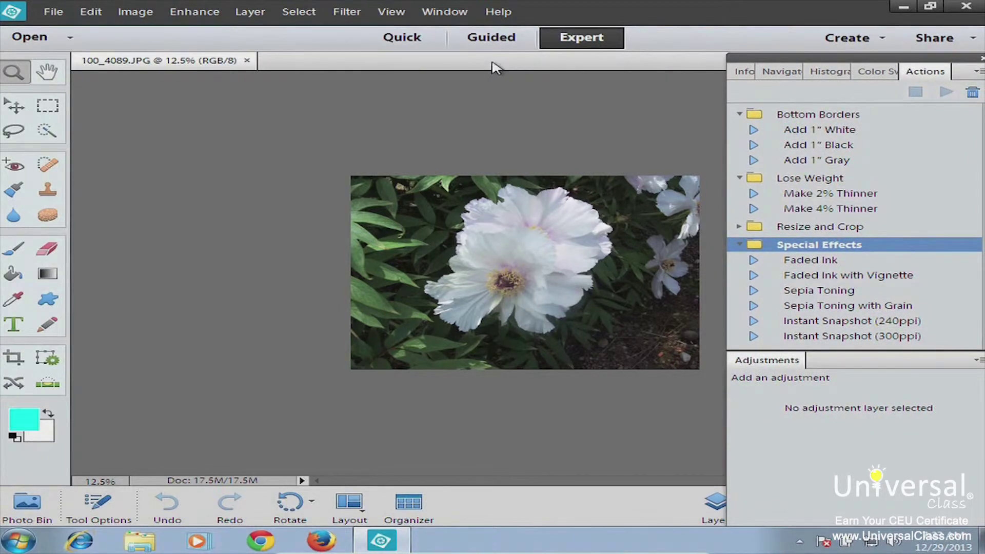
Dock the History panel alongside Adjustments and move the combined panel group clear of the photo.
{"action": "left_click_drag", "start_coordinate": [800, 63], "coordinate": [557, 56]}
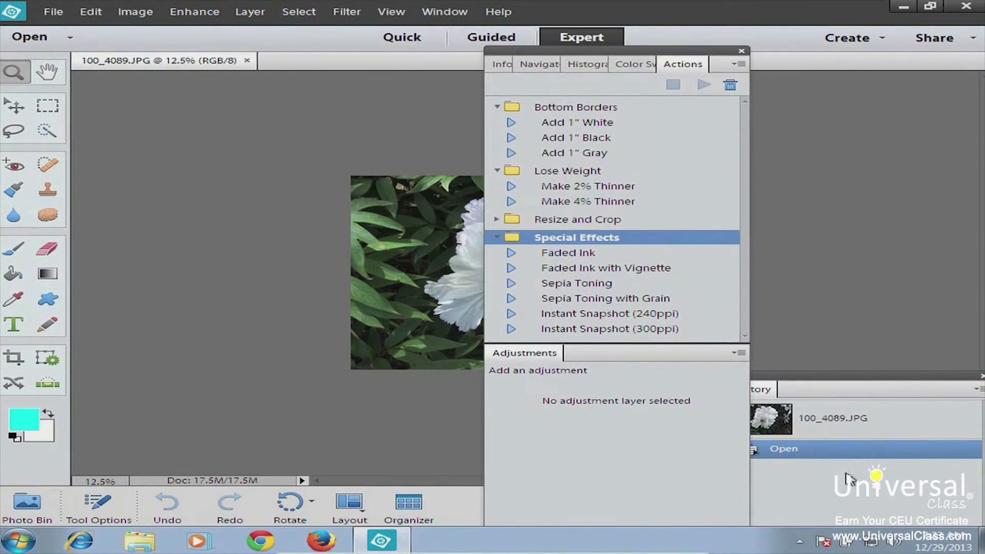
{"action": "left_click", "coordinate": [929, 449]}
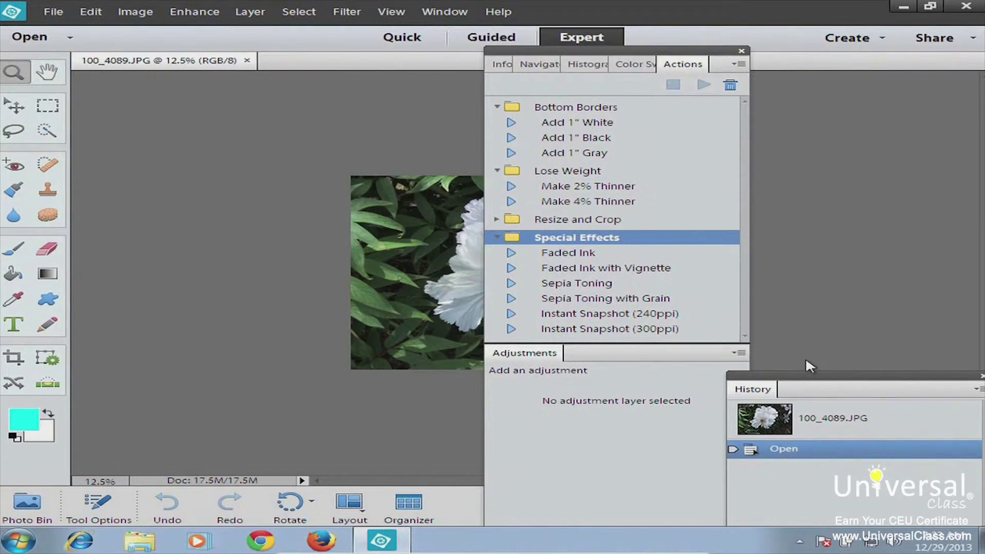
{"action": "key", "text": "ctrl+minus"}
{"action": "left_click_drag", "start_coordinate": [820, 383], "coordinate": [658, 360]}
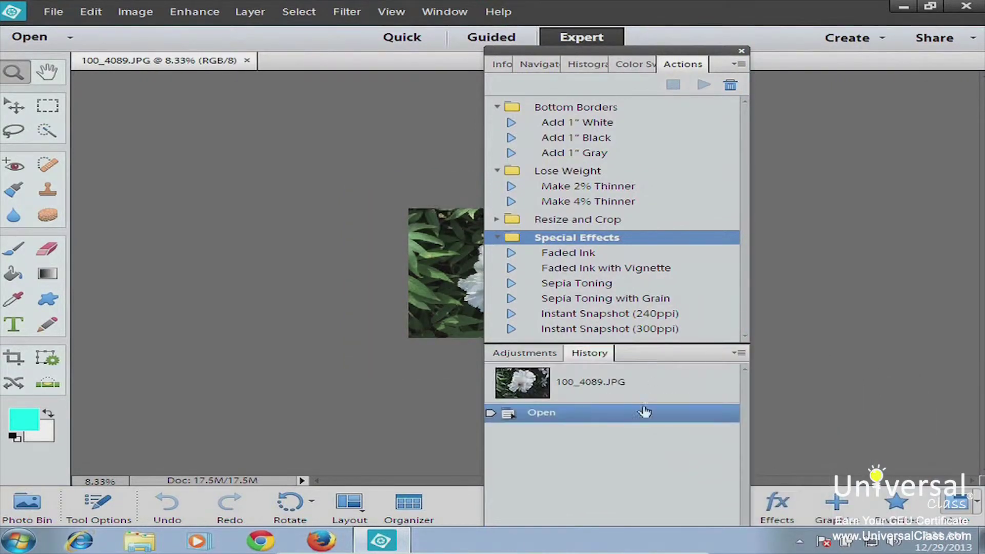
{"action": "left_click_drag", "start_coordinate": [598, 52], "coordinate": [819, 58]}
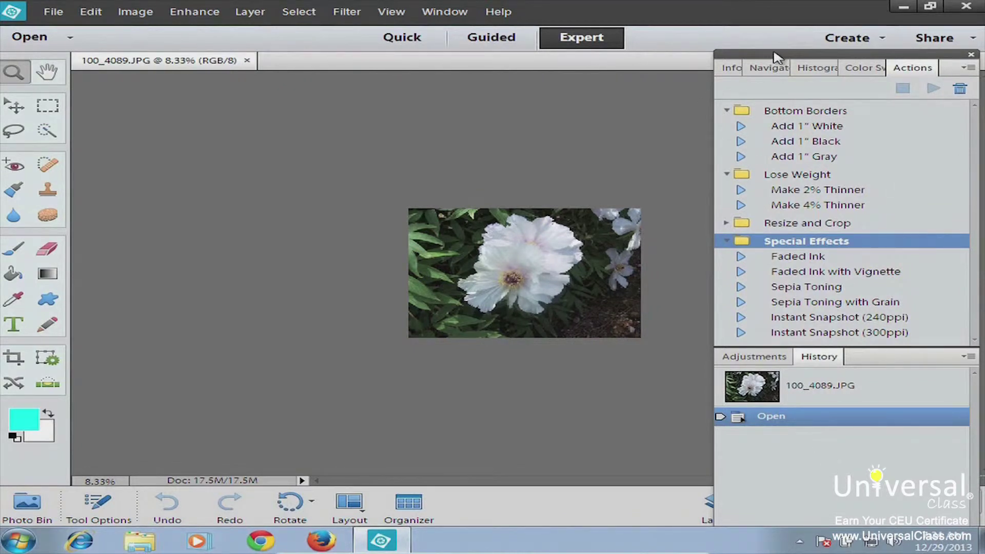
{"action": "left_click_drag", "start_coordinate": [777, 56], "coordinate": [809, 60]}
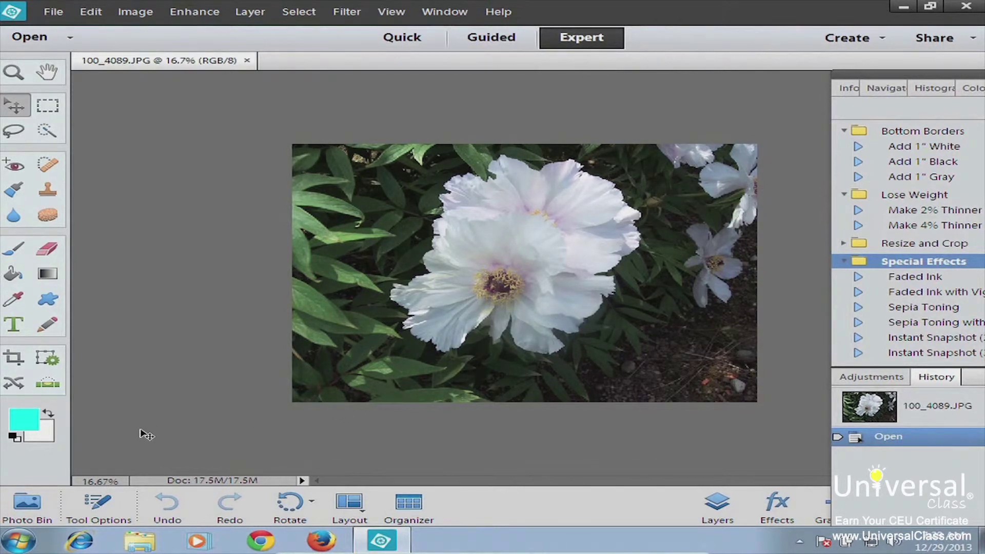
Show the Photo Bin and open the photo 100_4085 from the Elements folder.
{"action": "left_click", "coordinate": [26, 503]}
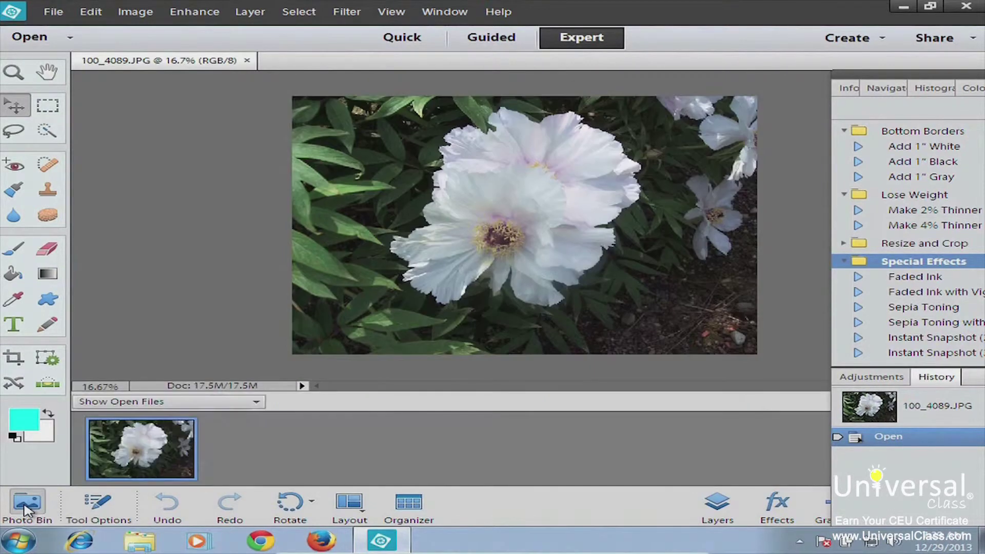
{"action": "left_click_drag", "start_coordinate": [187, 440], "coordinate": [130, 121]}
{"action": "left_click", "coordinate": [49, 39]}
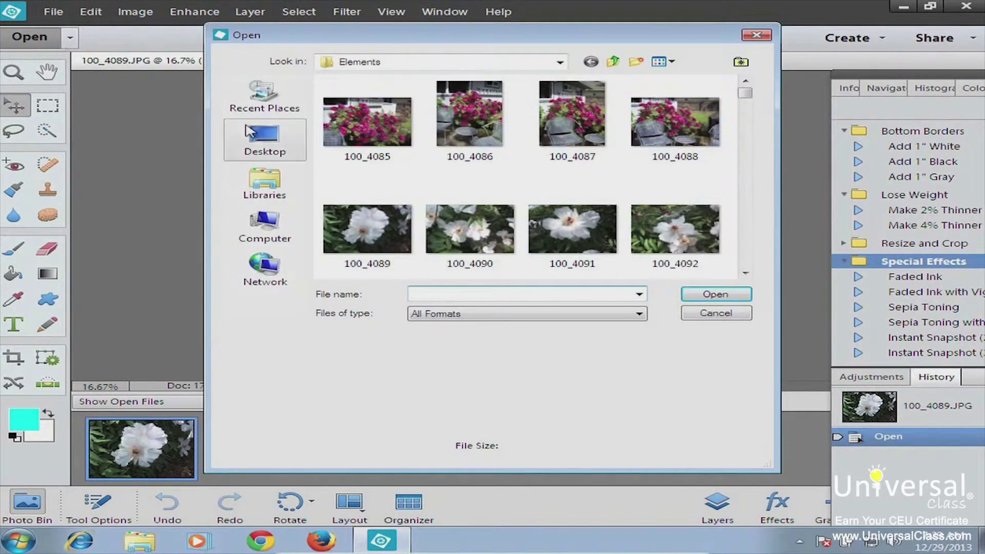
{"action": "left_click", "coordinate": [365, 146]}
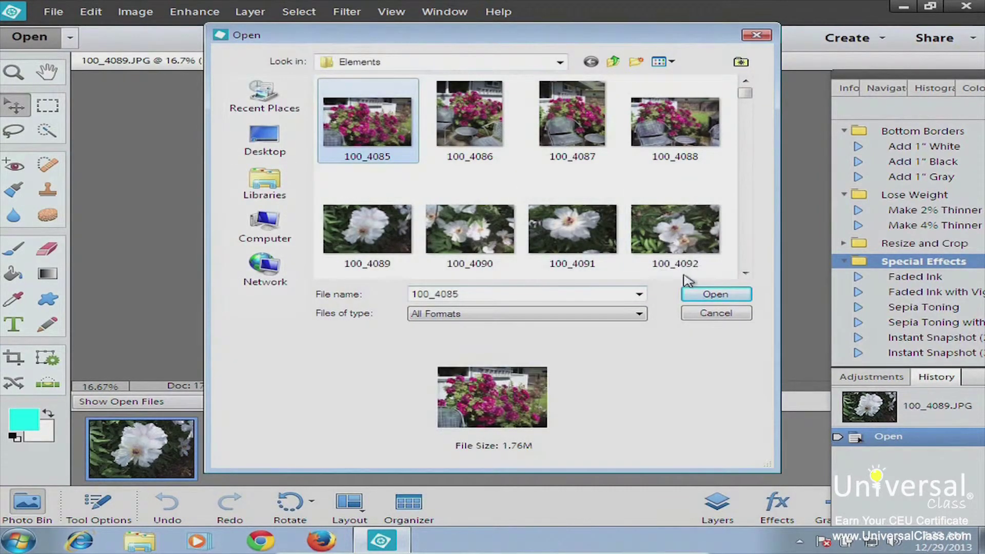
{"action": "left_click", "coordinate": [698, 293]}
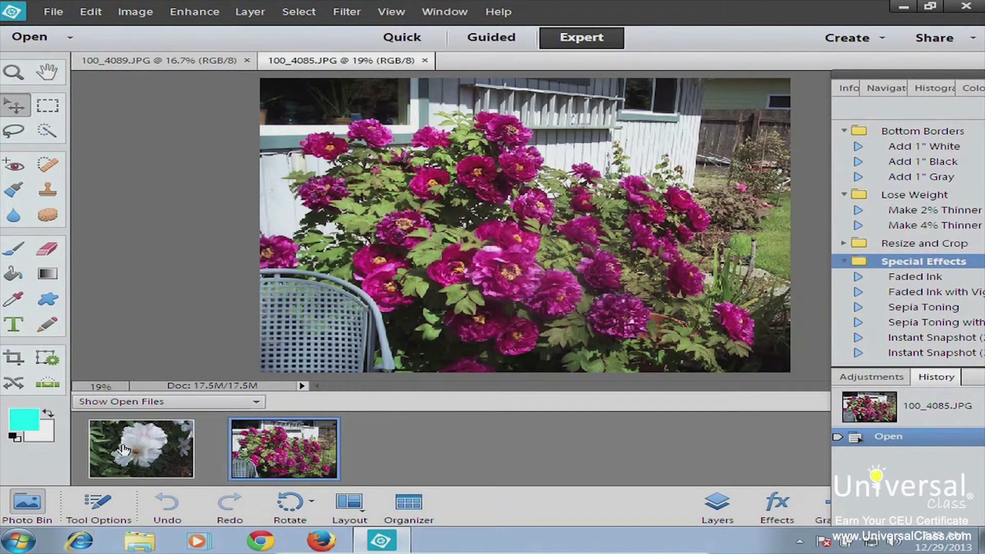
Switch between the open photos 100_4089 and 100_4085 using the Photo Bin, ending on 100_4089.
{"action": "left_click", "coordinate": [119, 448]}
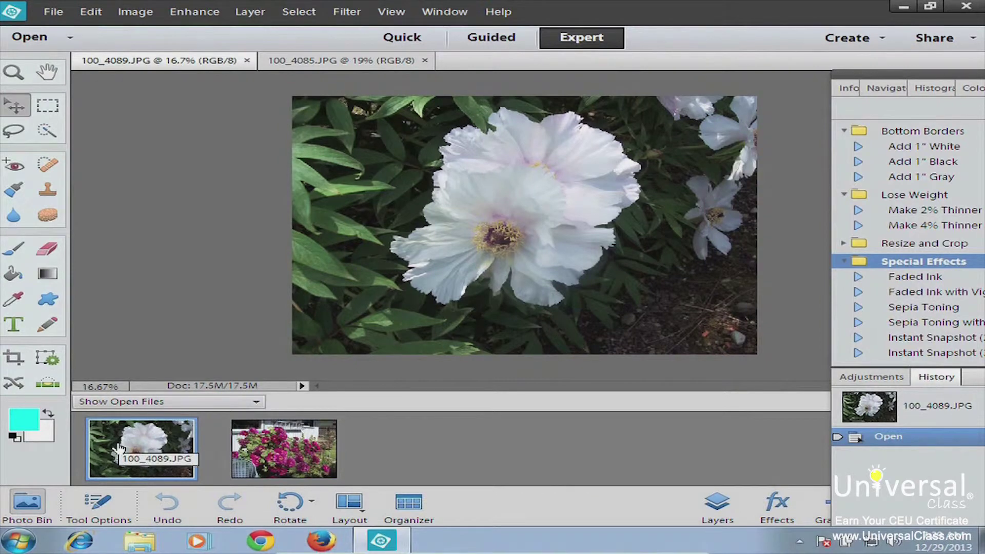
{"action": "left_click", "coordinate": [322, 456]}
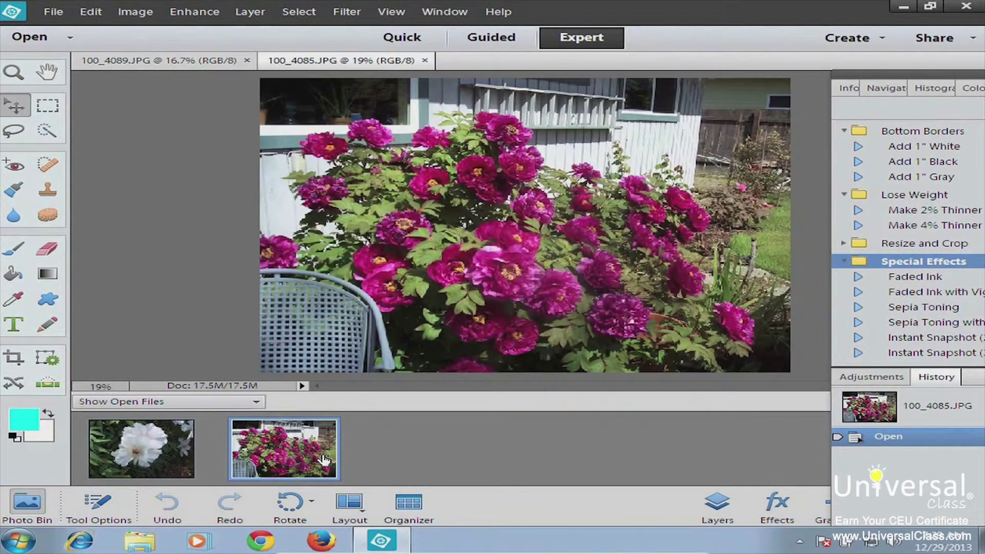
{"action": "left_click", "coordinate": [123, 454]}
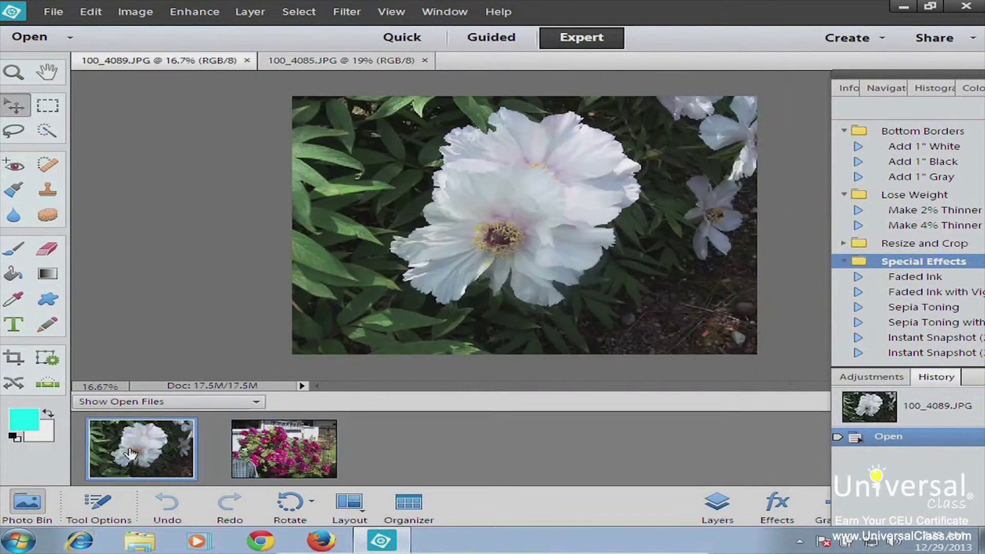
Rearrange the Photo Bin thumbnails into the order bridge photo, white flower 100_4089, magenta flowers 100_4085.
{"action": "left_click", "coordinate": [277, 438]}
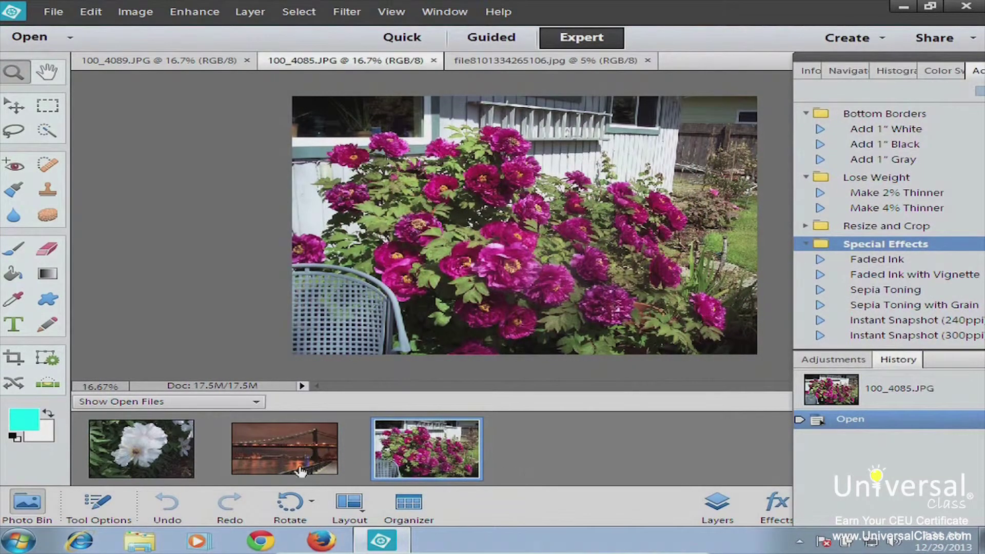
{"action": "left_click_drag", "start_coordinate": [150, 456], "coordinate": [583, 452]}
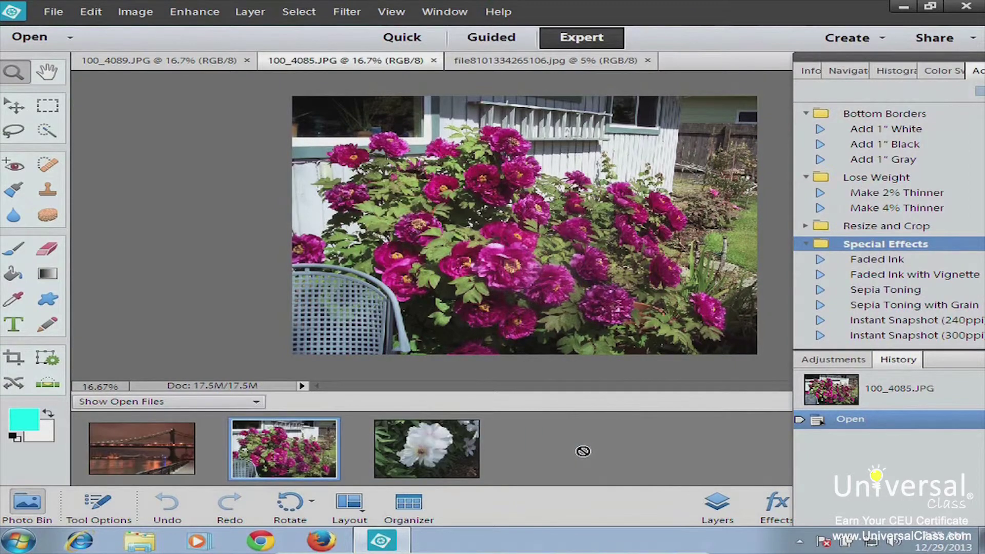
{"action": "left_click_drag", "start_coordinate": [303, 458], "coordinate": [558, 445]}
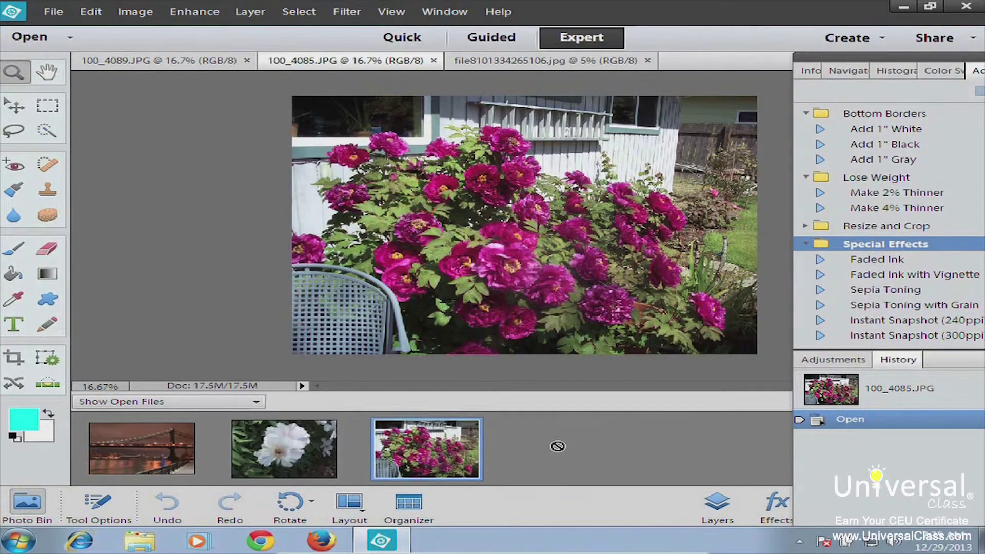
Make the white flower photo 100_4089 active and rotate it four times in the same direction.
{"action": "left_click", "coordinate": [300, 464]}
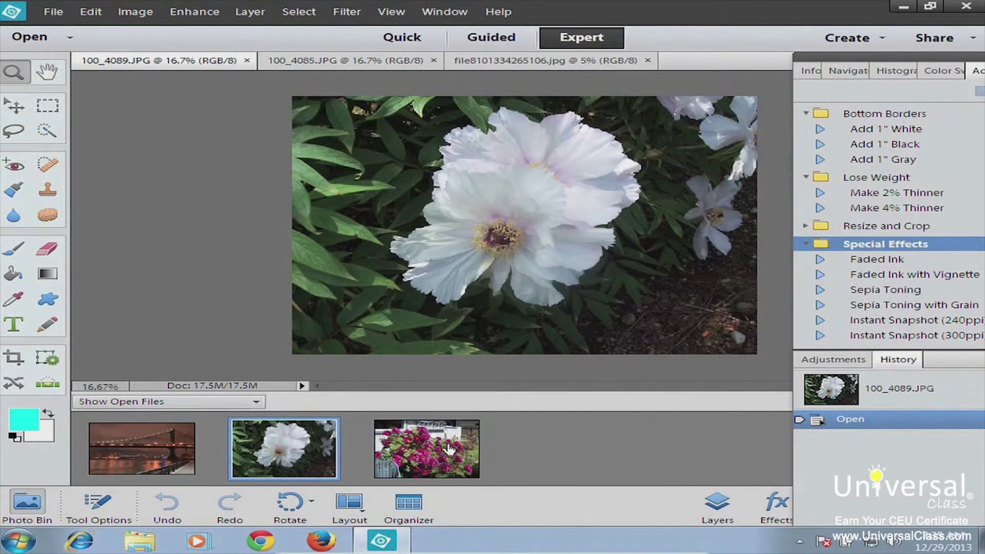
{"action": "left_click", "coordinate": [290, 505]}
{"action": "left_click", "coordinate": [289, 505]}
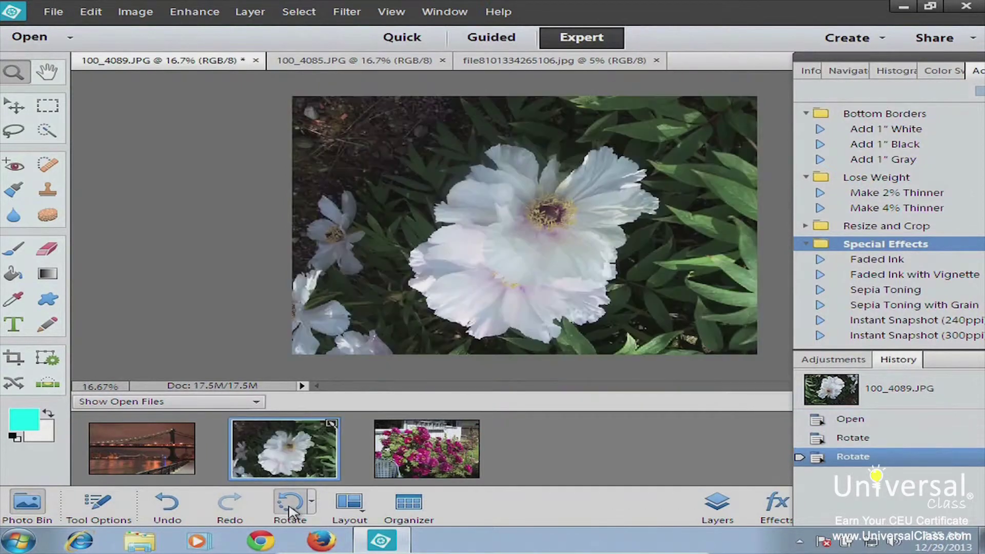
{"action": "left_click", "coordinate": [290, 505]}
{"action": "left_click", "coordinate": [289, 505]}
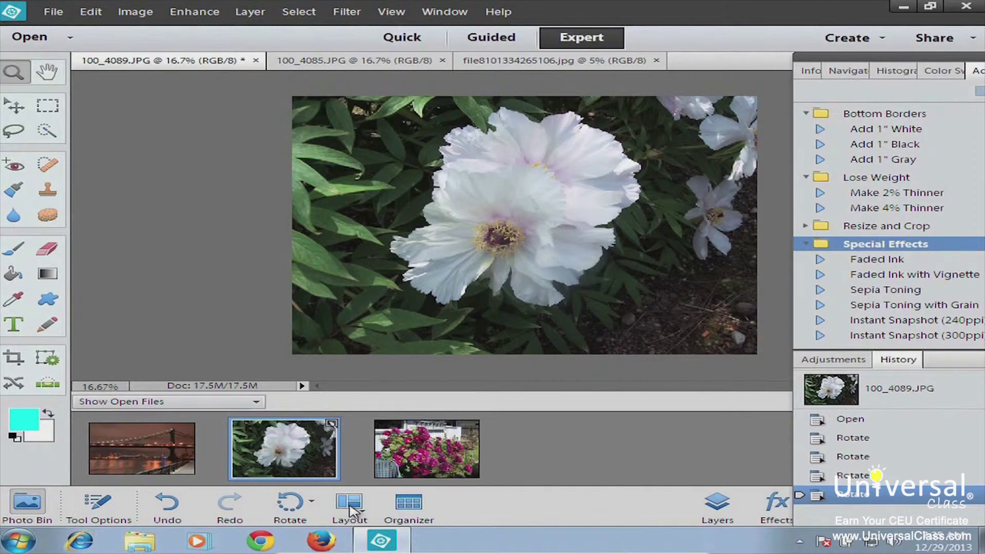
Close the photo 100_4085 from its Photo Bin thumbnail and hide the Photo Bin.
{"action": "right_click", "coordinate": [385, 465]}
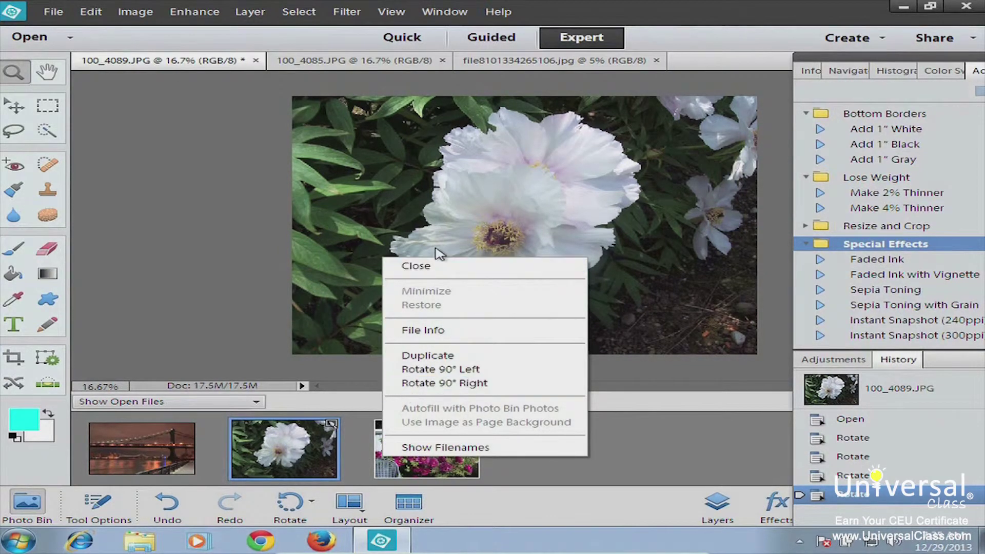
{"action": "left_click", "coordinate": [420, 276]}
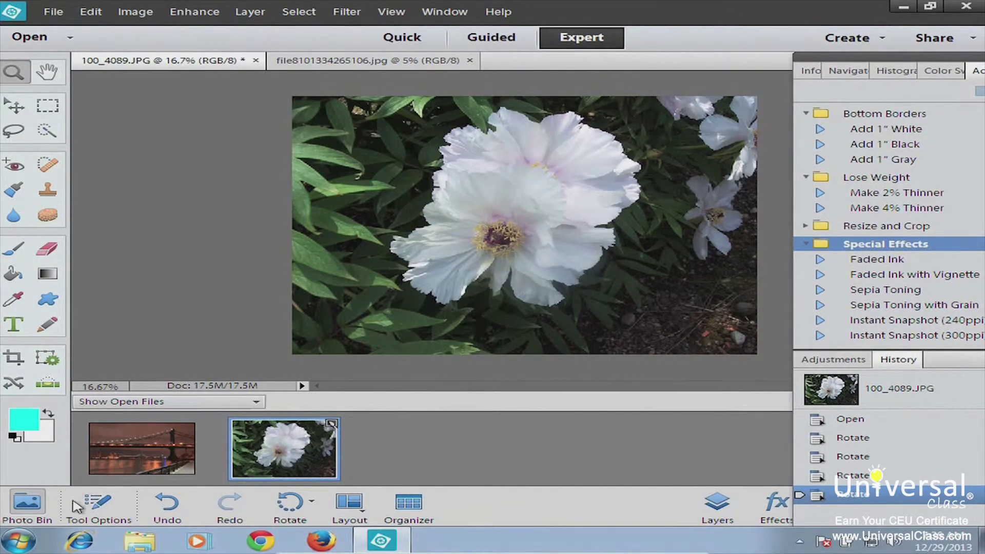
{"action": "left_click", "coordinate": [23, 513]}
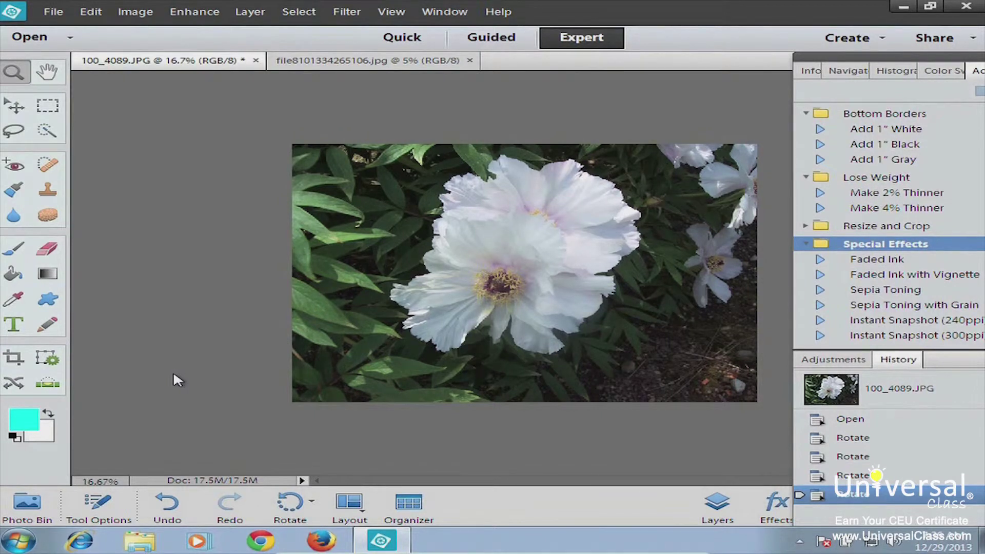
Undo all four rotations of the photo 100_4089.
{"action": "left_click", "coordinate": [164, 511]}
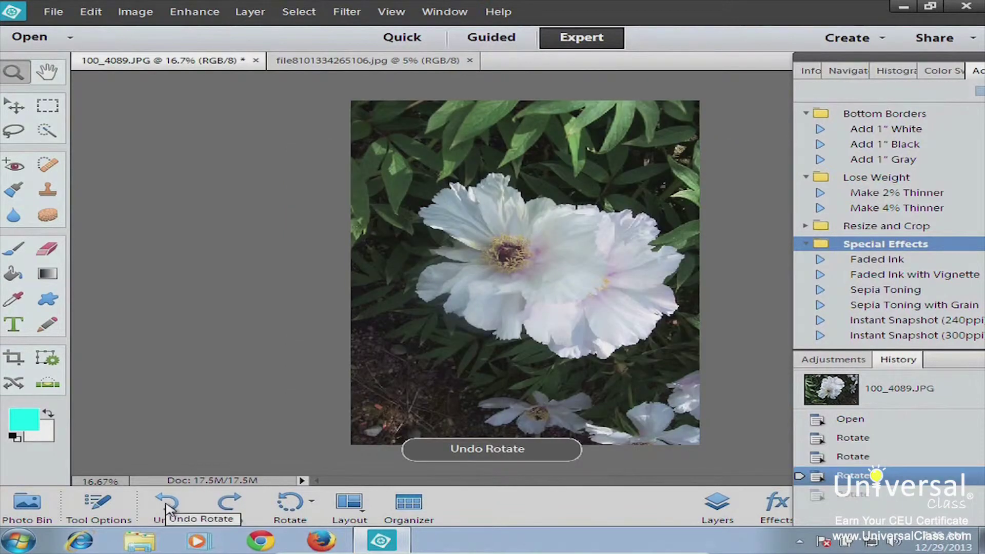
{"action": "left_click", "coordinate": [167, 510]}
{"action": "left_click", "coordinate": [168, 510]}
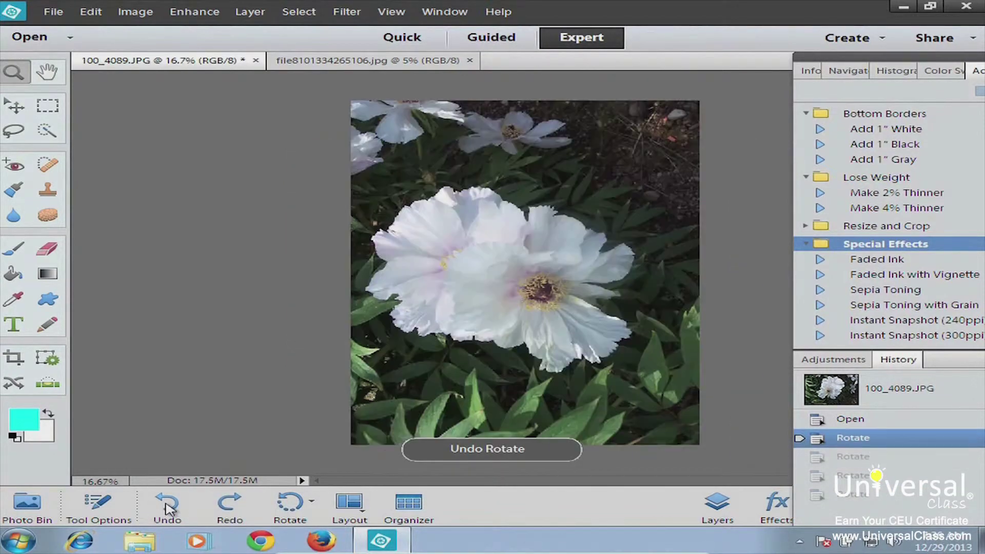
{"action": "left_click", "coordinate": [166, 510]}
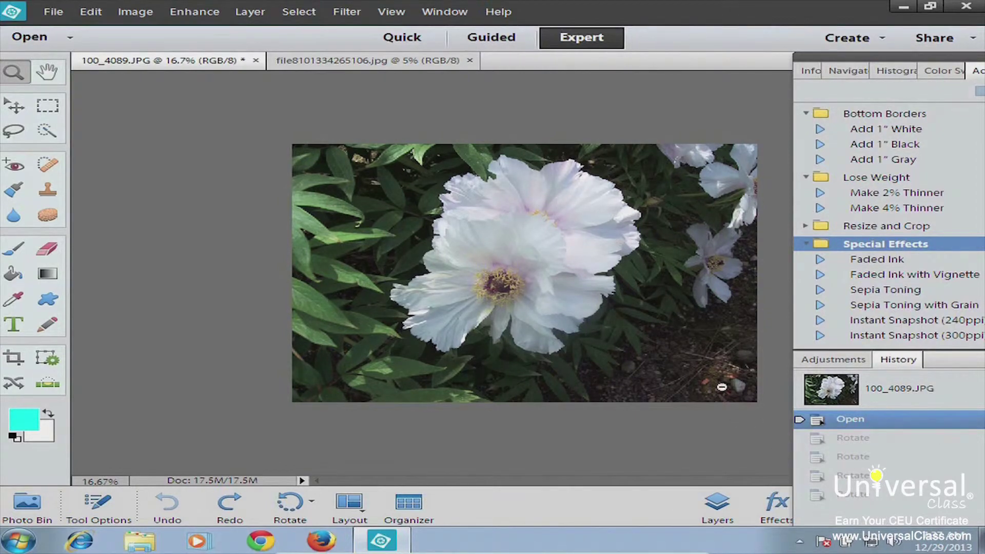
Hide the History panel and show it again.
{"action": "left_click", "coordinate": [452, 12]}
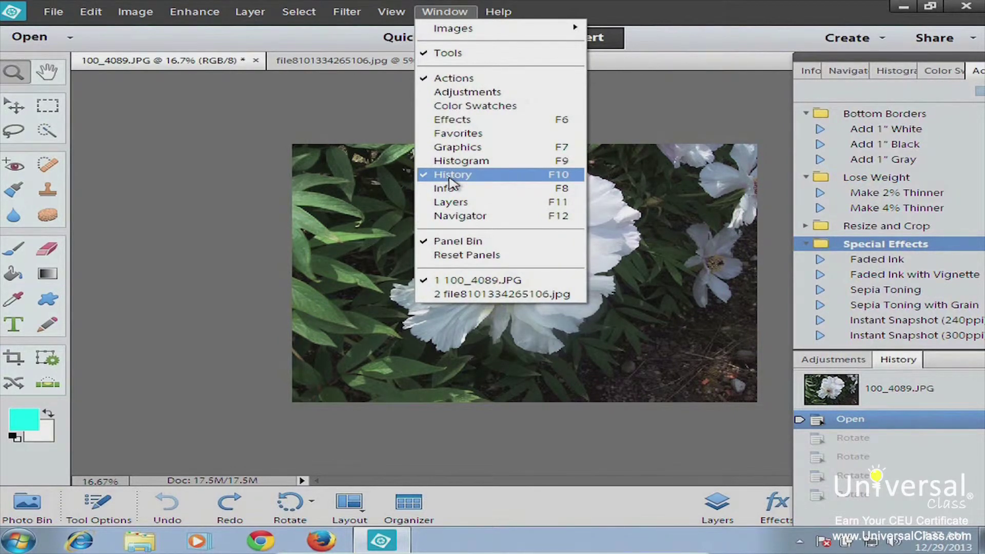
{"action": "left_click", "coordinate": [567, 180]}
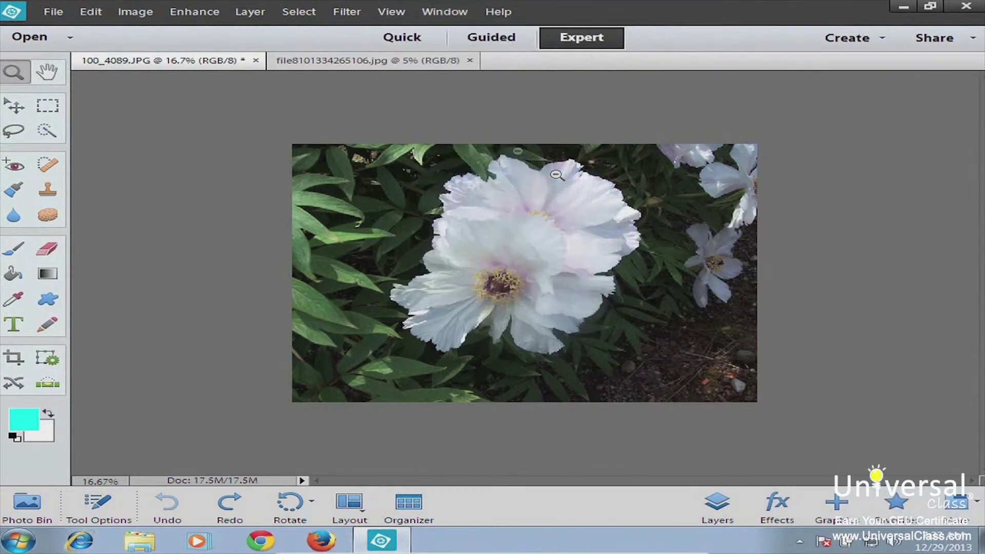
{"action": "left_click", "coordinate": [464, 15]}
{"action": "left_click", "coordinate": [467, 175]}
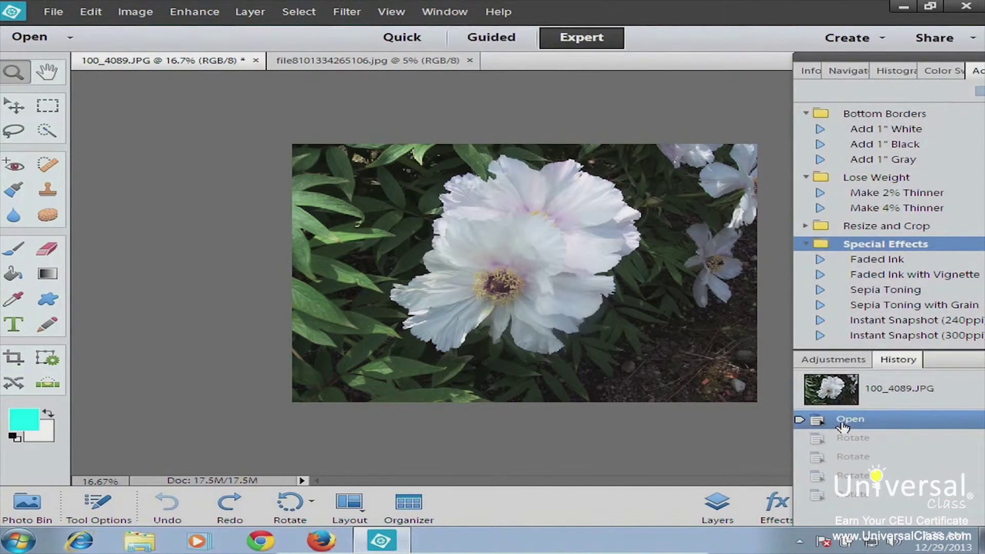
Step through the history of 100_4089 from the original snapshot to the fourth Rotate state, then return to the second Rotate state.
{"action": "left_click", "coordinate": [891, 393]}
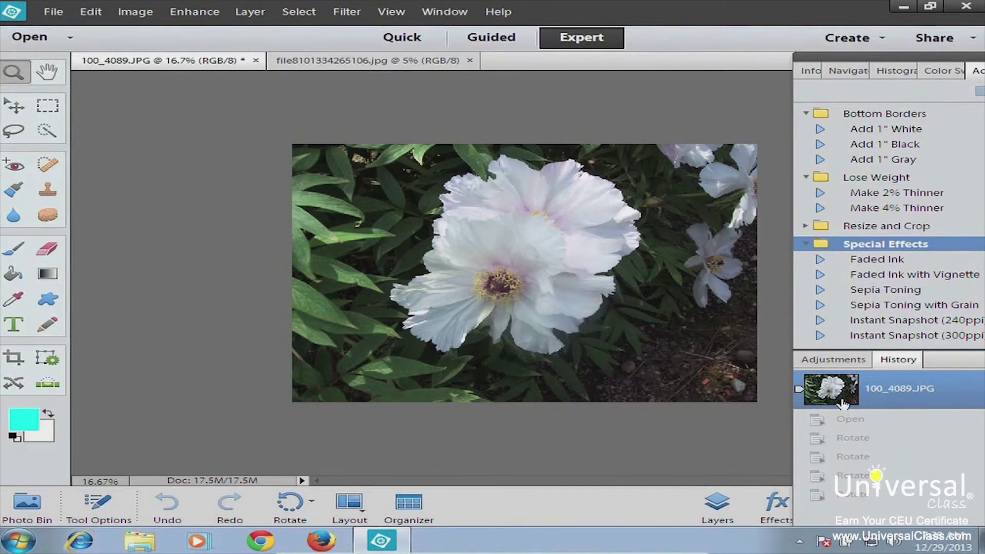
{"action": "left_click", "coordinate": [839, 420]}
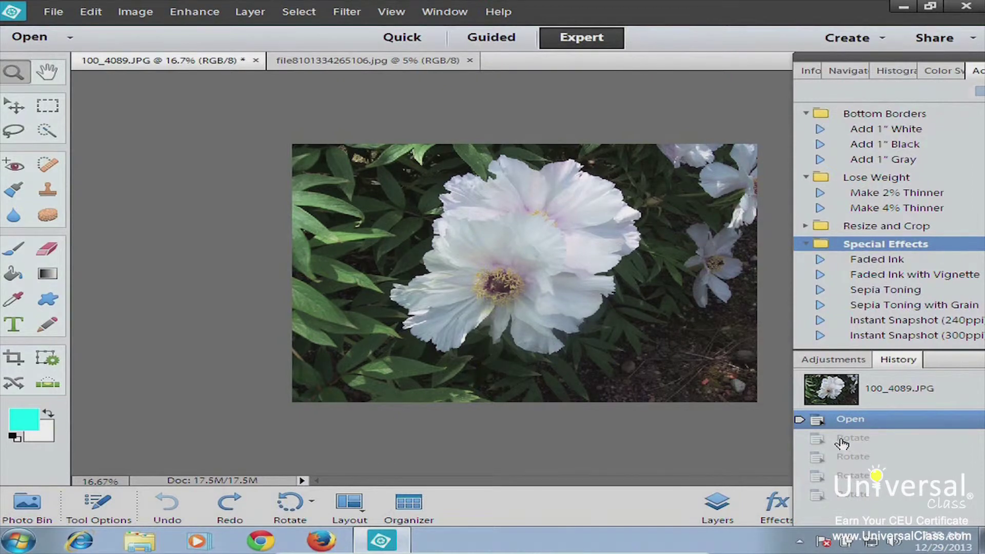
{"action": "left_click", "coordinate": [842, 439]}
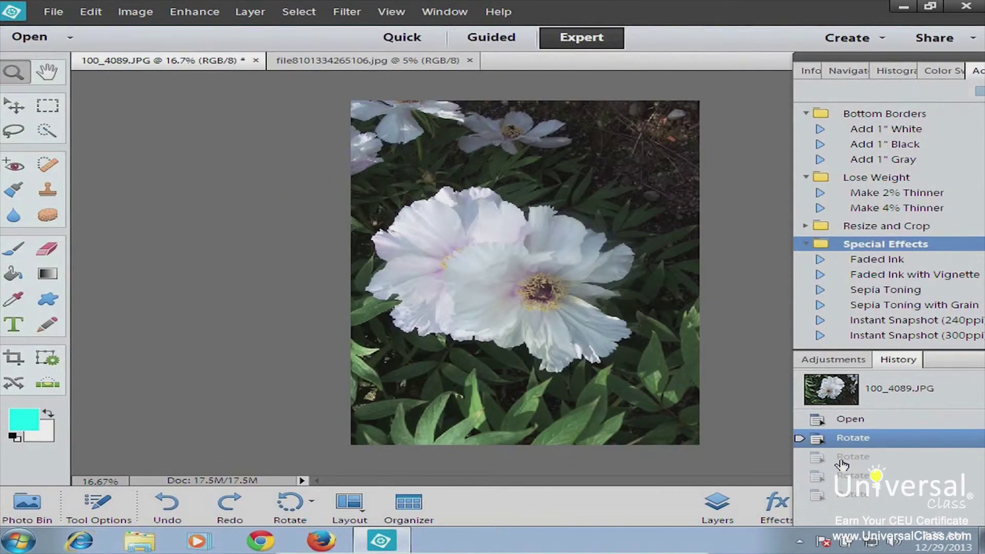
{"action": "left_click", "coordinate": [842, 457]}
{"action": "left_click", "coordinate": [842, 476]}
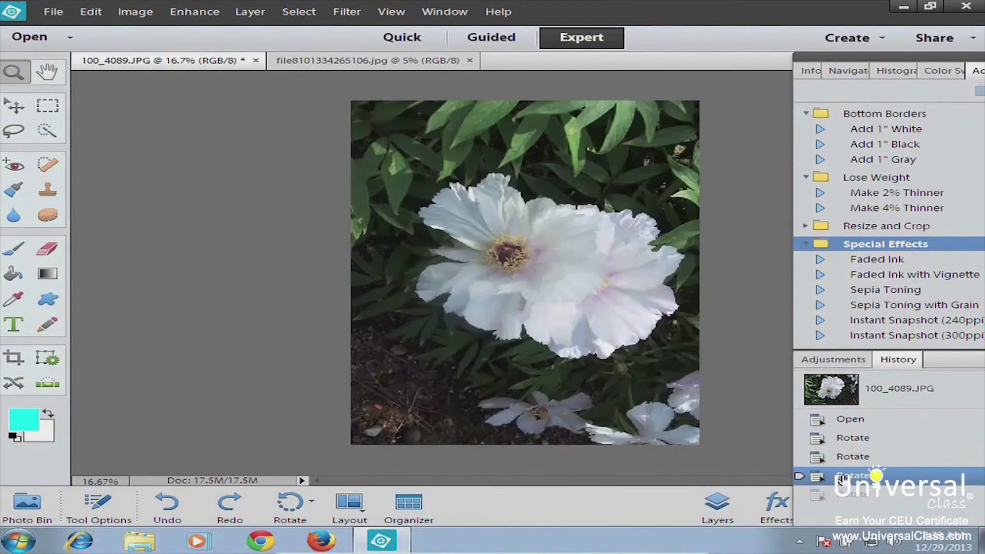
{"action": "left_click", "coordinate": [848, 497]}
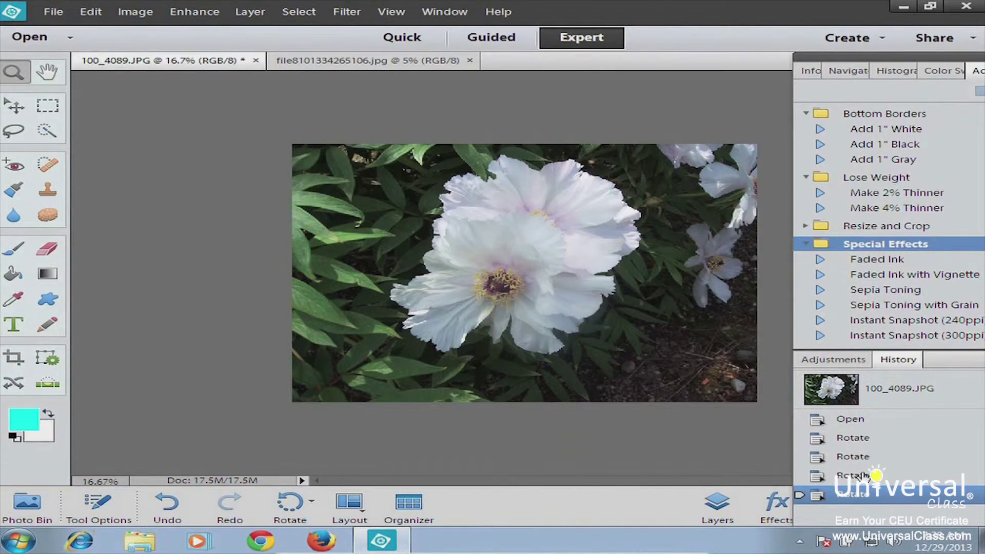
{"action": "left_click", "coordinate": [853, 457]}
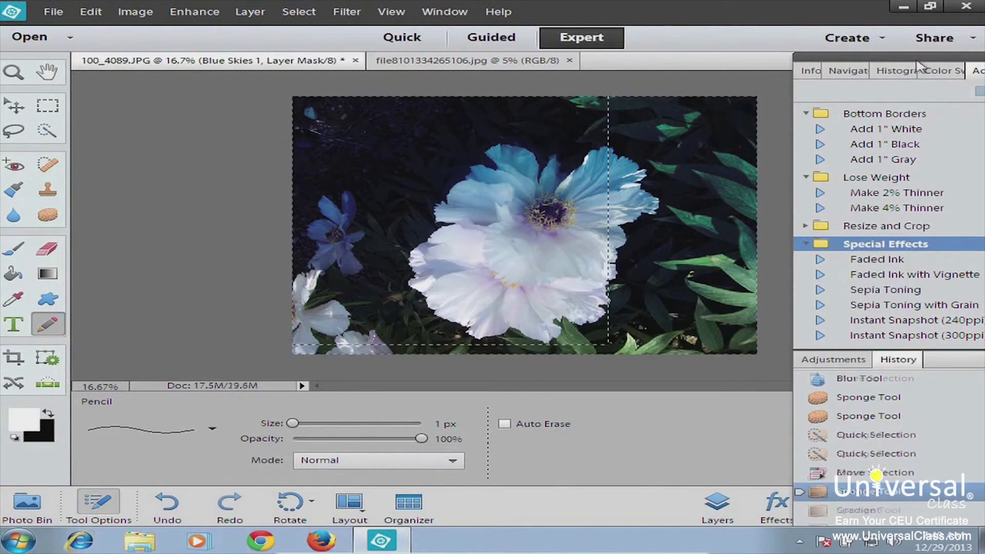
Move the floating panel group inward over the photo and revert 100_4089 to the first Rotate state in its history.
{"action": "left_click_drag", "start_coordinate": [915, 63], "coordinate": [736, 36]}
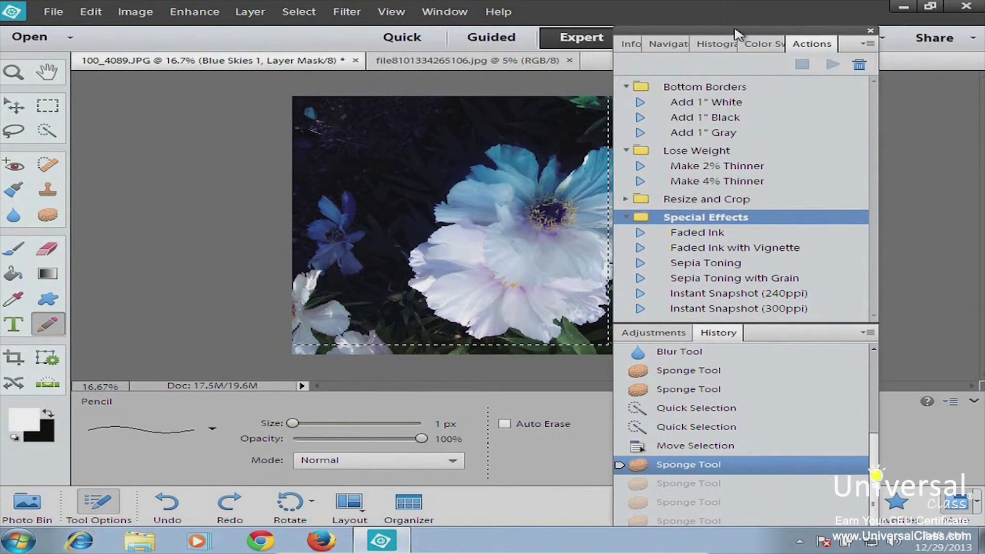
{"action": "left_click_drag", "start_coordinate": [878, 462], "coordinate": [873, 440]}
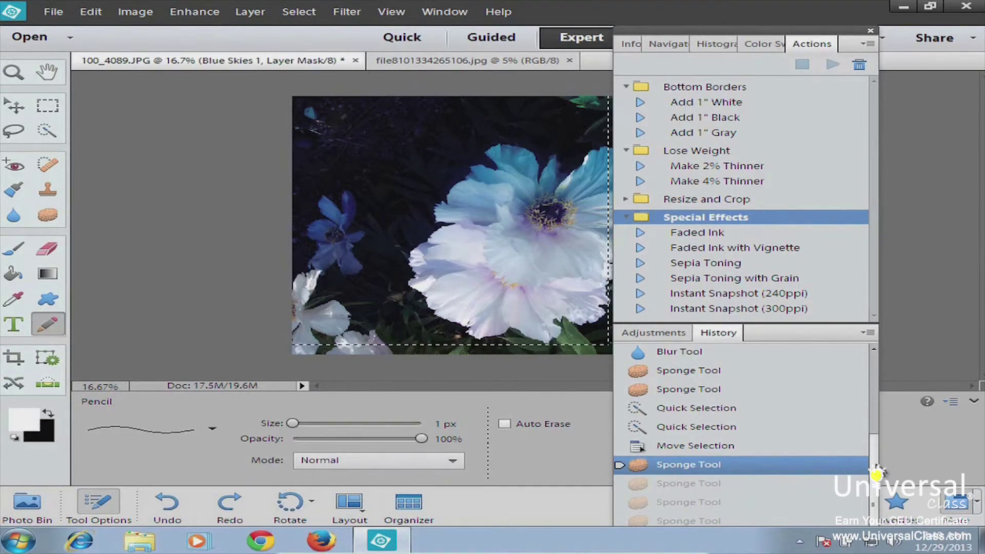
{"action": "scroll", "coordinate": [872, 429], "scroll_direction": "up", "scroll_amount": 5}
{"action": "left_click", "coordinate": [678, 411]}
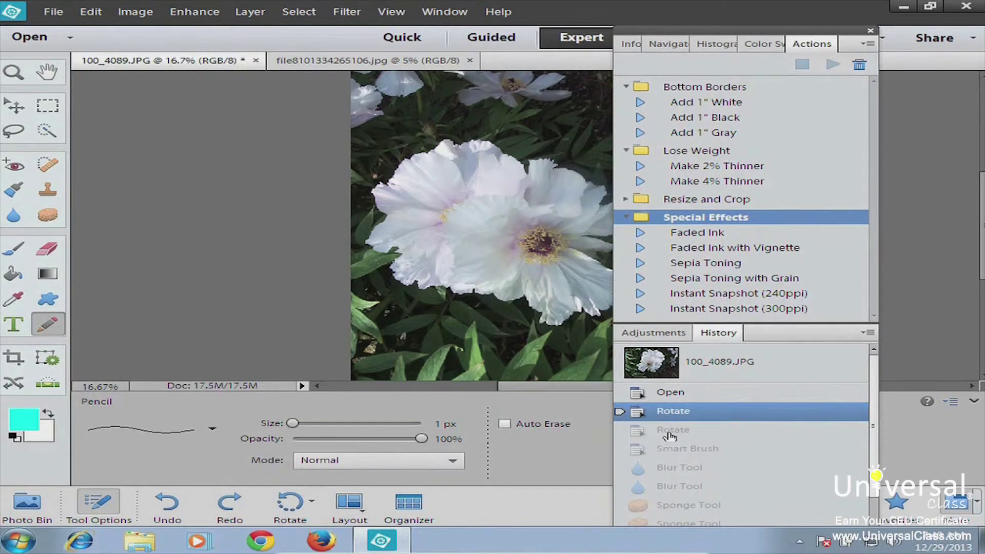
{"action": "left_click_drag", "start_coordinate": [859, 503], "coordinate": [906, 401]}
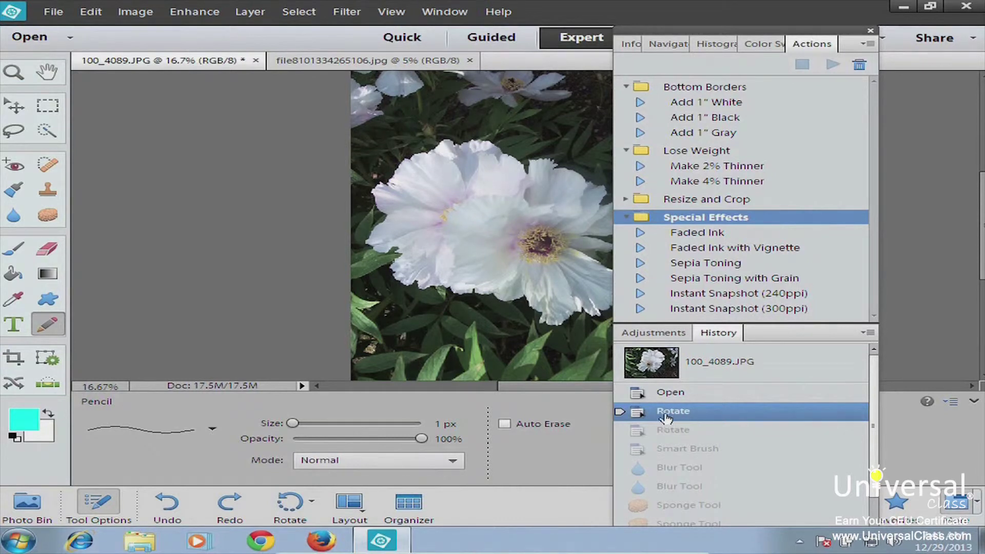
{"action": "left_click_drag", "start_coordinate": [875, 418], "coordinate": [875, 490]}
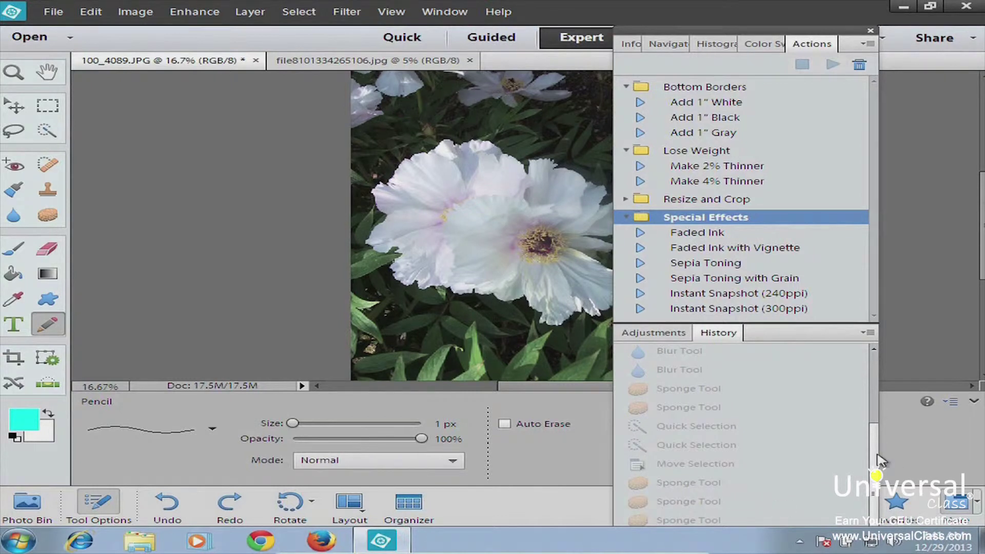
{"action": "left_click_drag", "start_coordinate": [874, 447], "coordinate": [882, 347]}
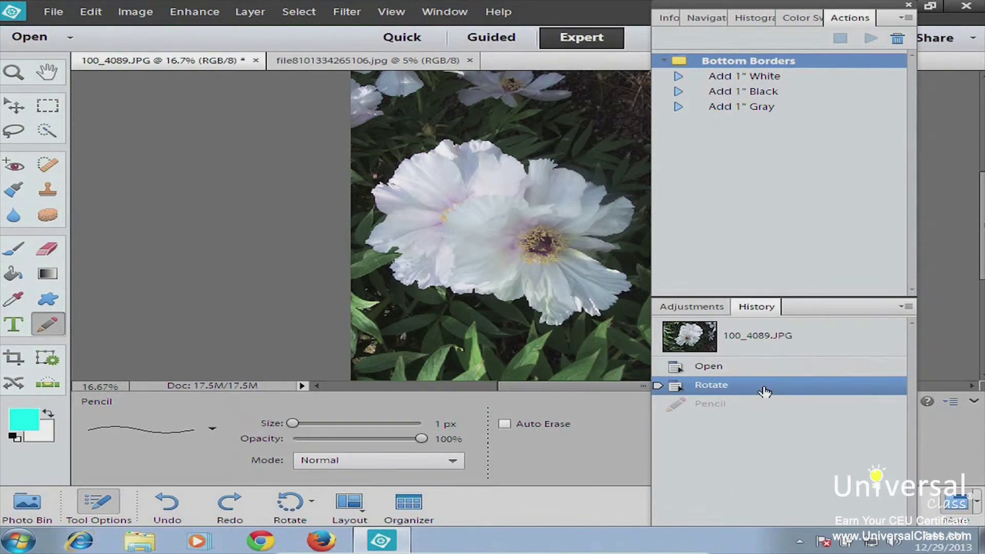
Delete the Rotate state from the history of the photo 100_4089.
{"action": "right_click", "coordinate": [720, 392]}
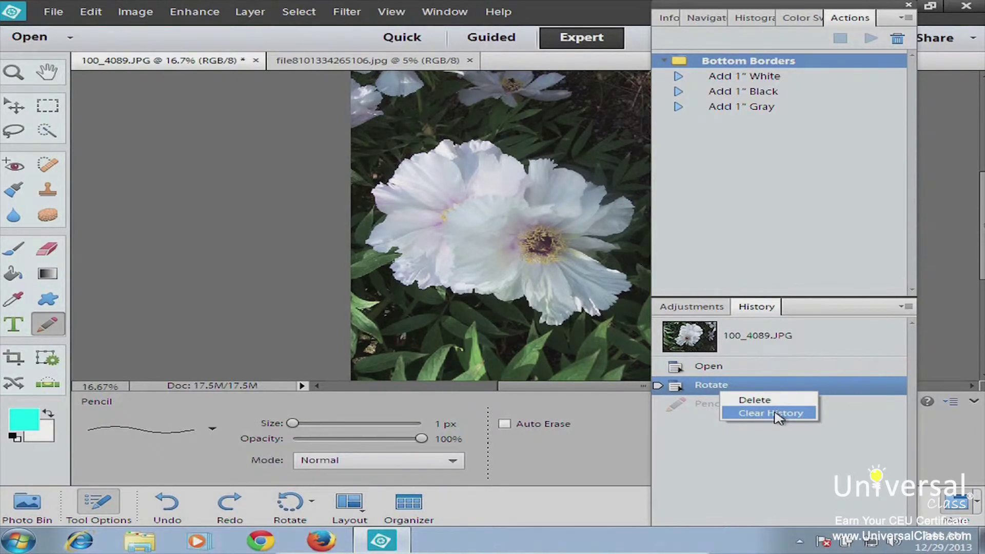
{"action": "left_click", "coordinate": [749, 405]}
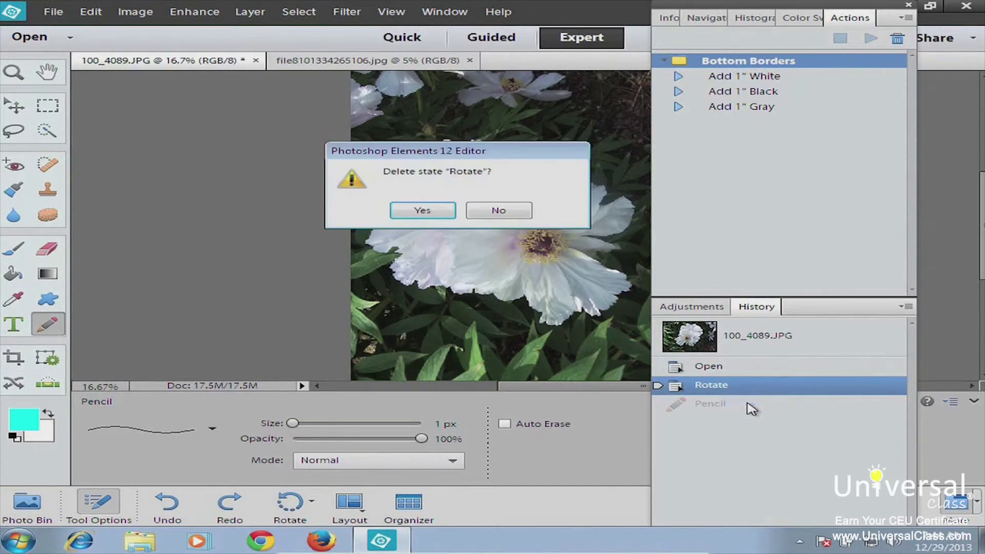
{"action": "left_click", "coordinate": [422, 210]}
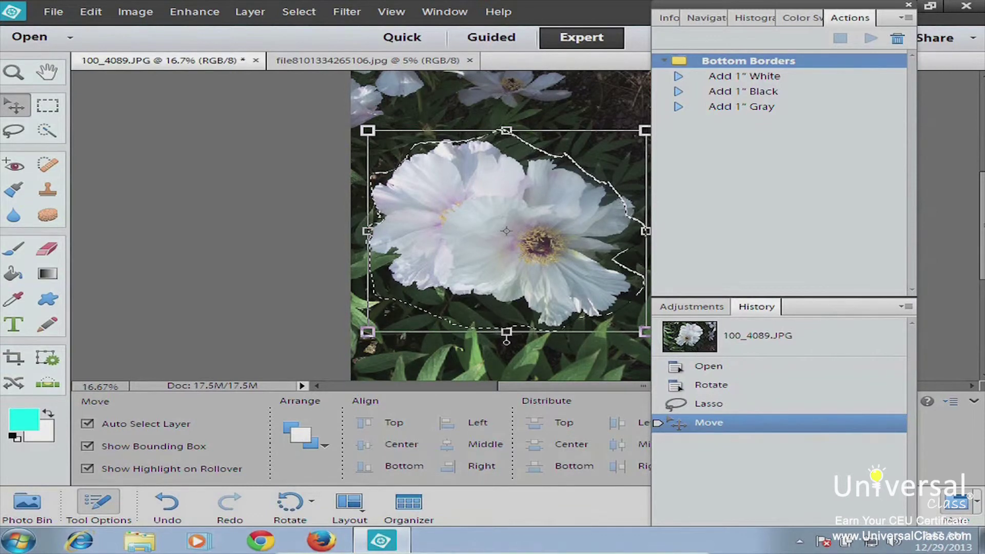
Set the number of history states to 100 in the Performance preferences and apply the change.
{"action": "left_click", "coordinate": [91, 12]}
{"action": "mouse_move", "coordinate": [137, 320]}
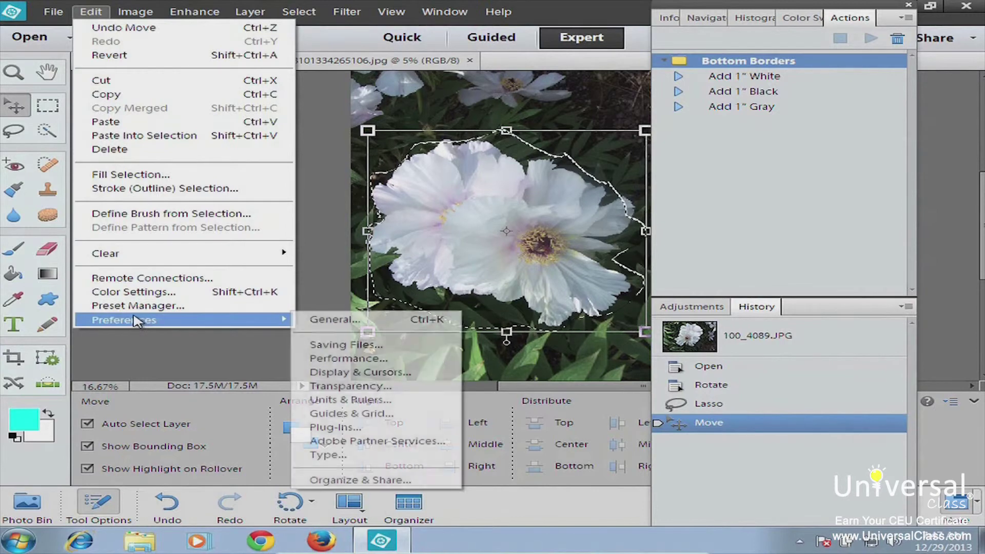
{"action": "left_click", "coordinate": [345, 359]}
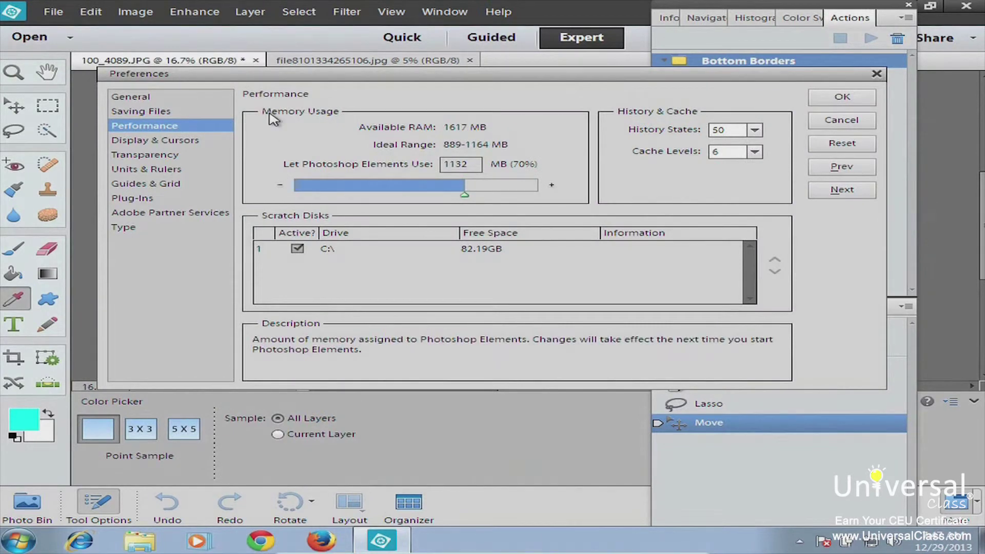
{"action": "left_click_drag", "start_coordinate": [253, 77], "coordinate": [223, 50]}
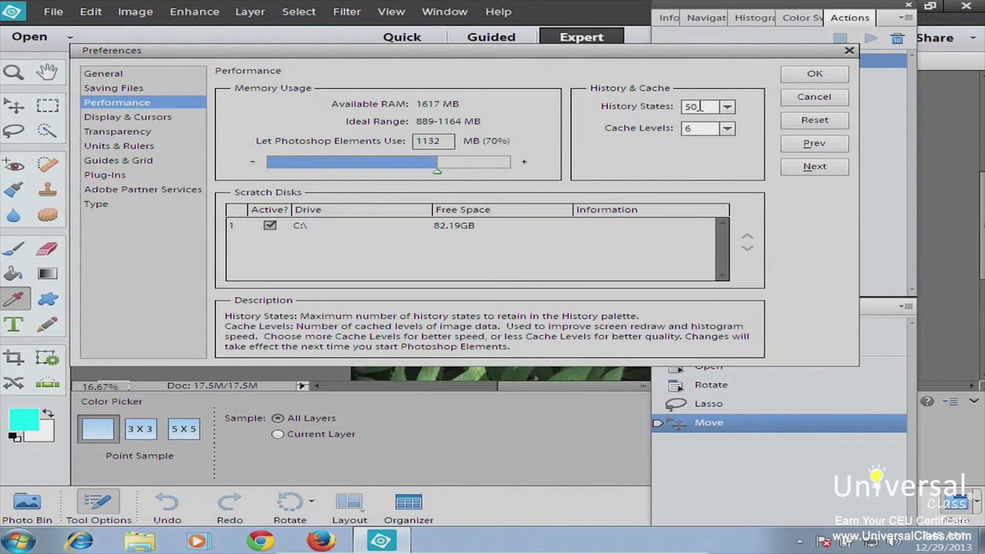
{"action": "left_click", "coordinate": [707, 106]}
{"action": "double_click", "coordinate": [707, 107]}
{"action": "type", "text": "1"}
{"action": "key", "text": "BackSpace"}
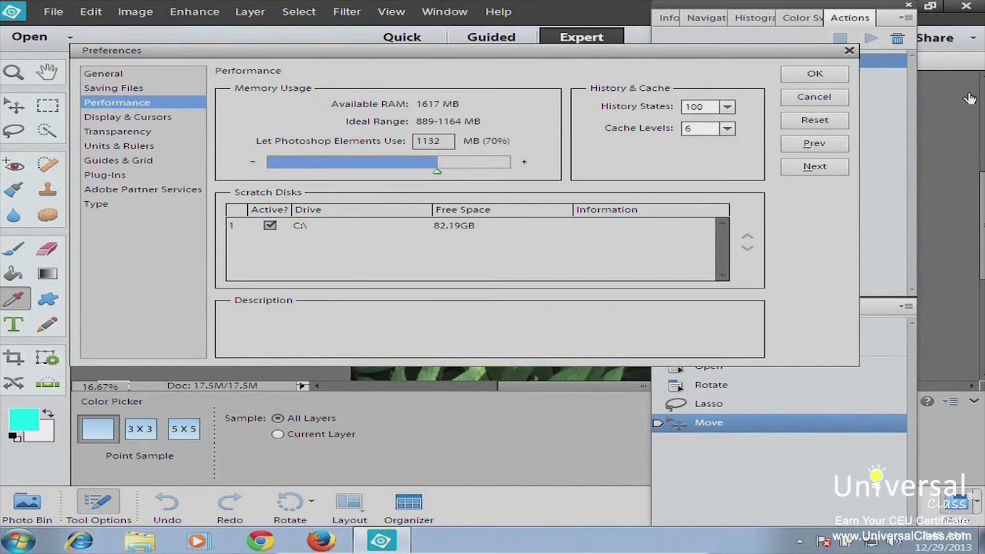
{"action": "left_click", "coordinate": [811, 73]}
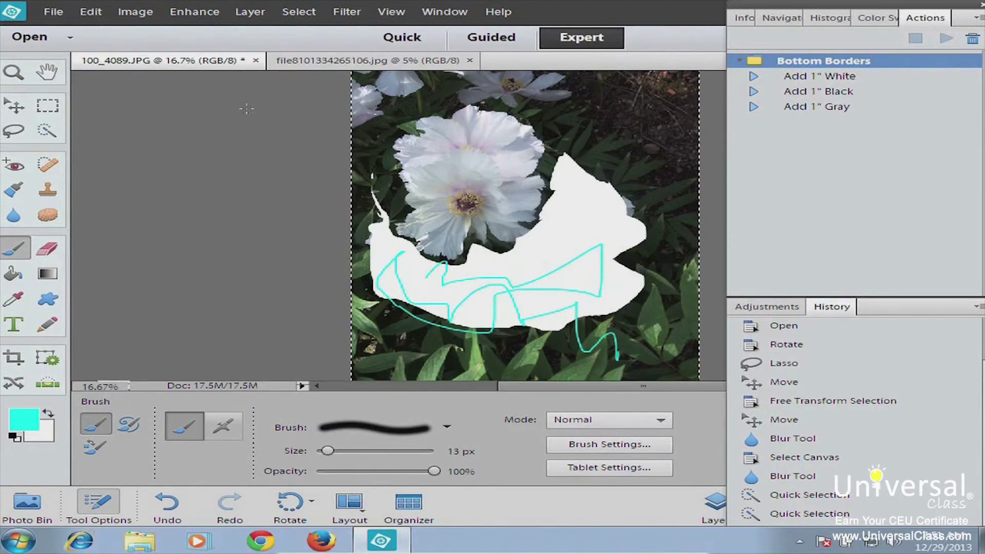
Revert the photo 100_4089 to its last saved version.
{"action": "left_click", "coordinate": [95, 11]}
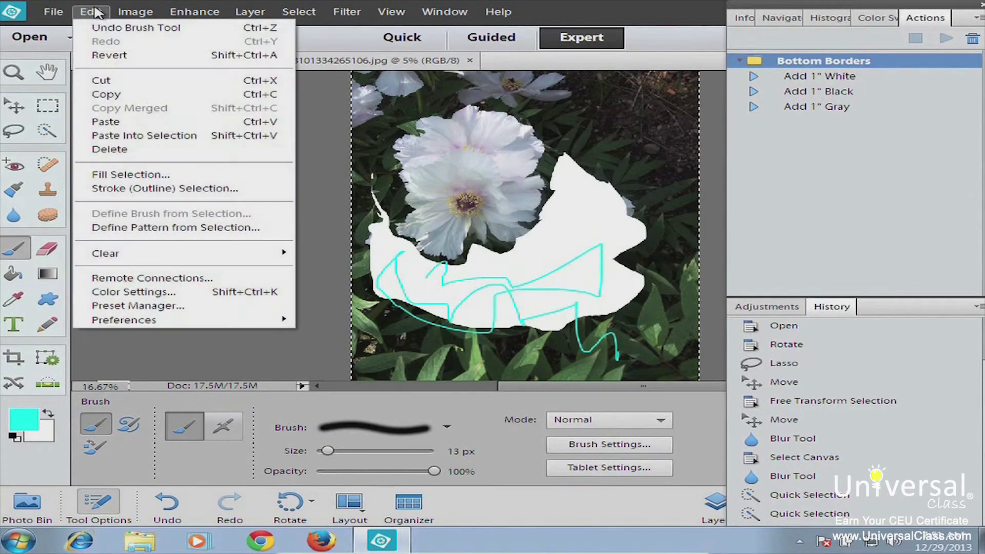
{"action": "left_click", "coordinate": [116, 59]}
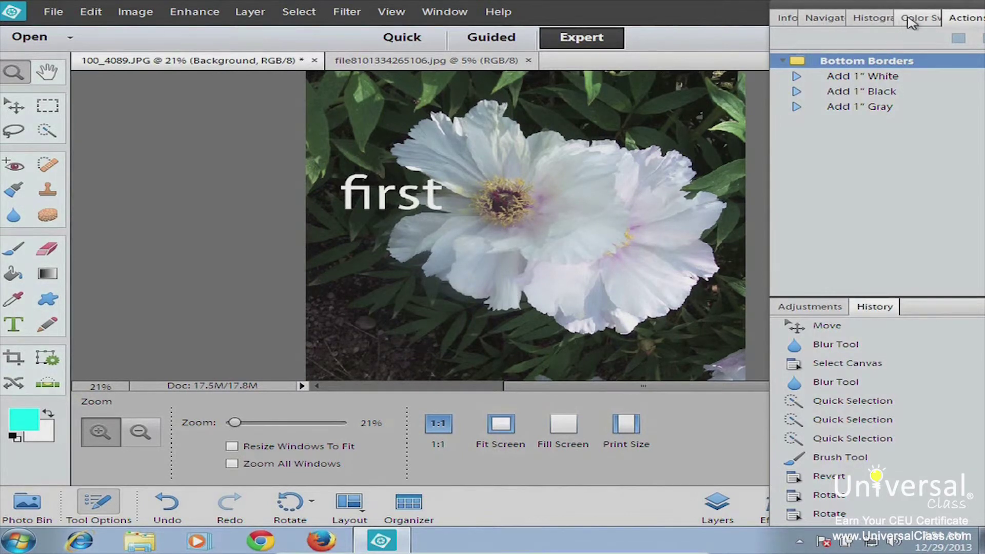
Zoom 100_4089 out to 16.67% with the Navigator and move the floating panel group inward so it is fully in view.
{"action": "left_click", "coordinate": [826, 21]}
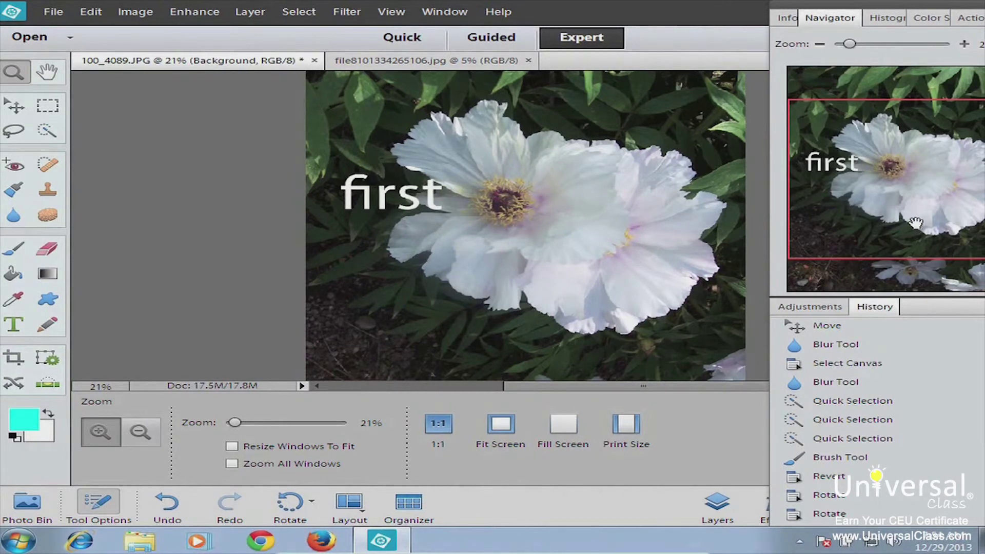
{"action": "key", "text": "v"}
{"action": "left_click", "coordinate": [444, 12]}
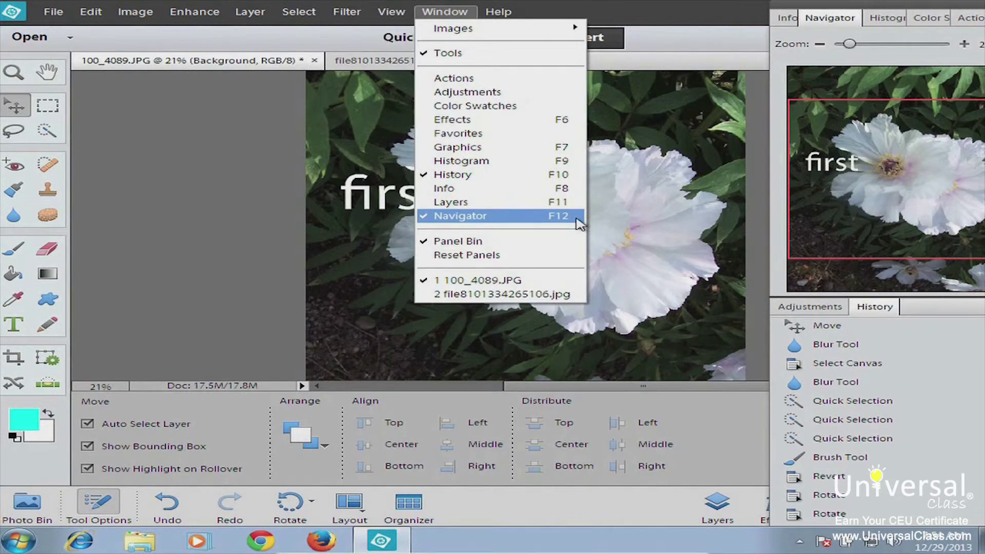
{"action": "left_click", "coordinate": [820, 44]}
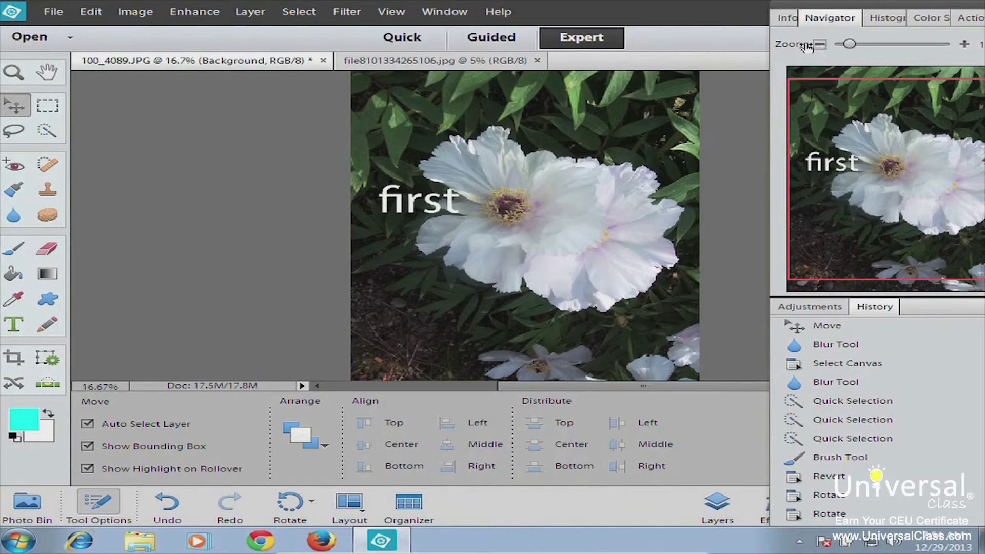
{"action": "left_click_drag", "start_coordinate": [857, 4], "coordinate": [832, 32]}
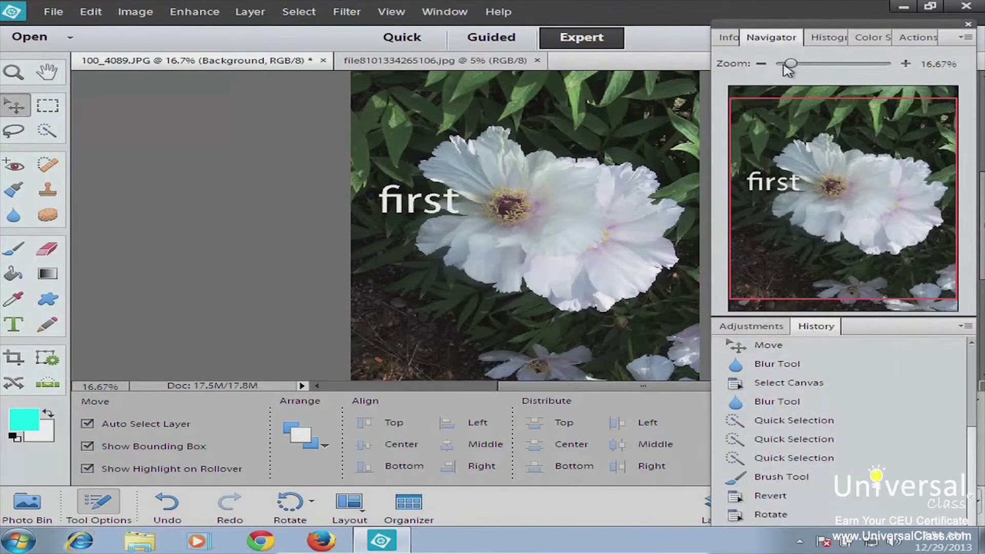
Zoom 100_4089 to 7.92% and up to 81.09% with the Navigator, and shift its view area to the flower's lower petals.
{"action": "left_click_drag", "start_coordinate": [788, 70], "coordinate": [784, 72]}
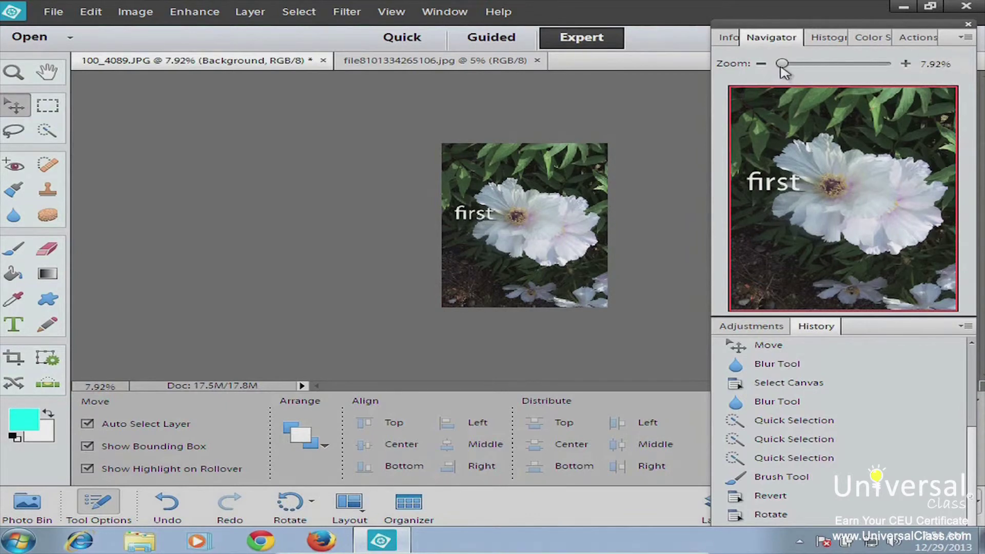
{"action": "left_click_drag", "start_coordinate": [783, 67], "coordinate": [839, 65]}
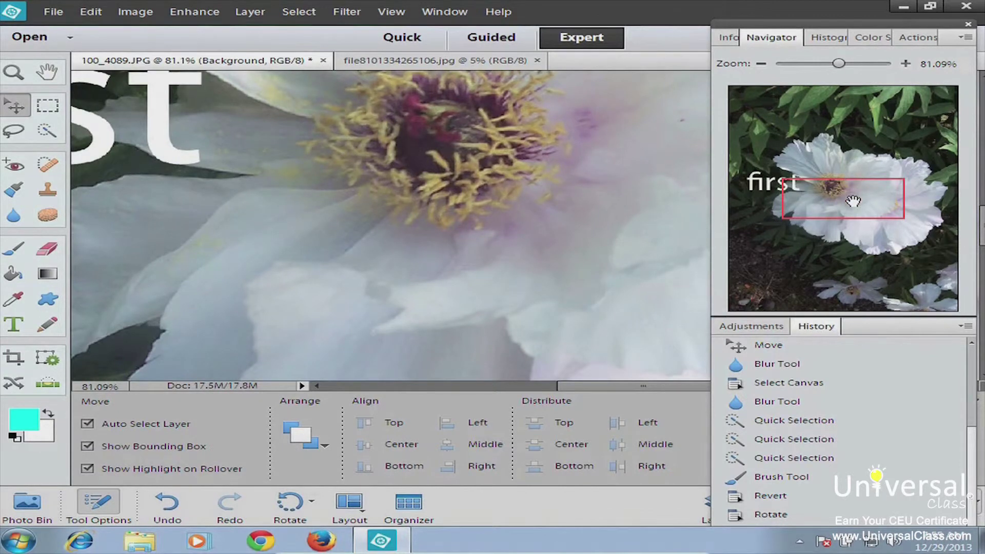
{"action": "left_click_drag", "start_coordinate": [853, 201], "coordinate": [828, 153]}
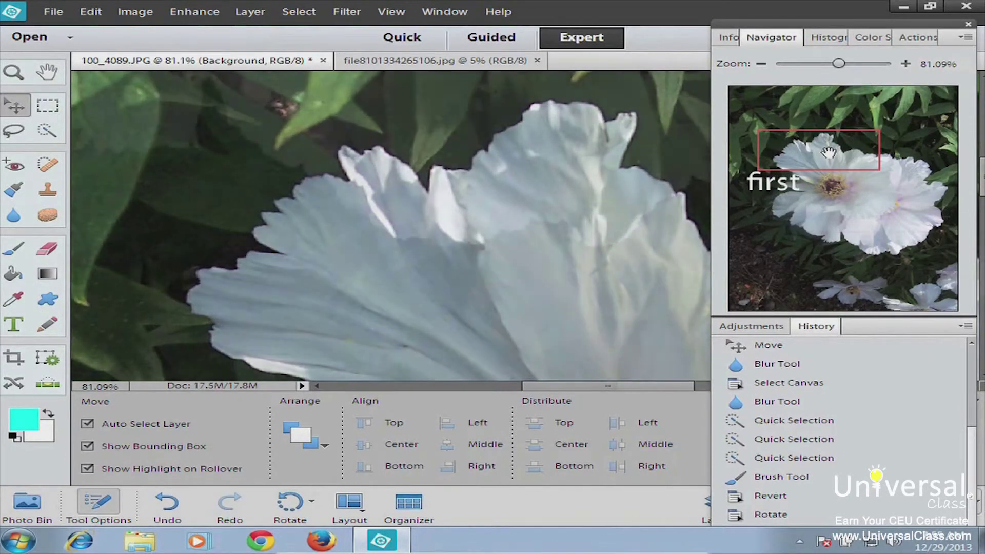
{"action": "left_click", "coordinate": [885, 251]}
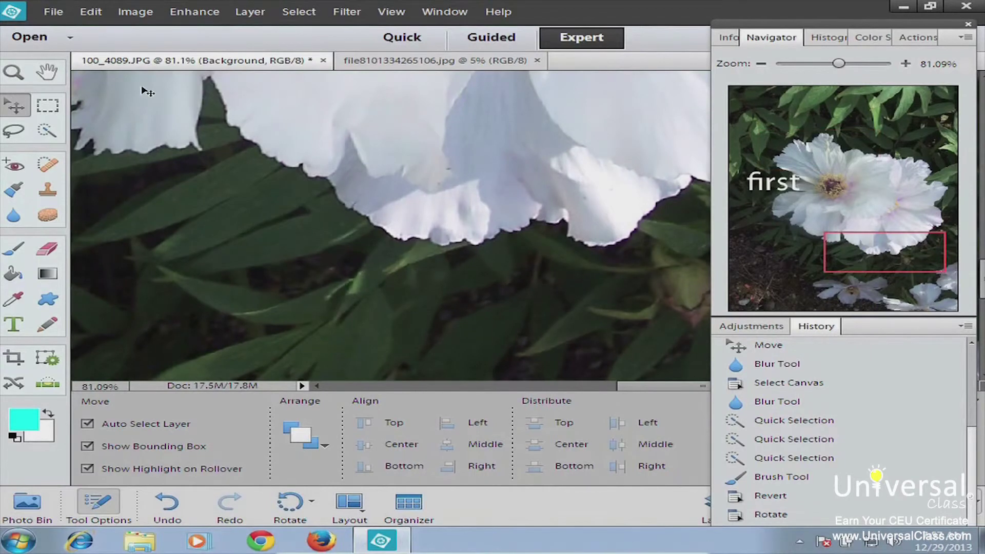
Open the General preferences and examine the color picker, step back/forward, tool tip and floating document options.
{"action": "left_click", "coordinate": [91, 11]}
{"action": "mouse_move", "coordinate": [142, 329]}
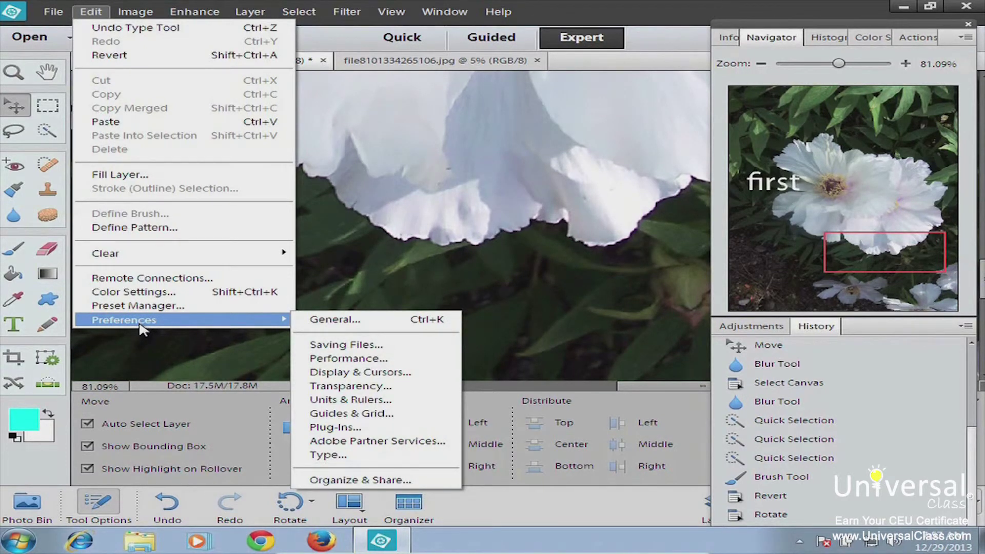
{"action": "left_click", "coordinate": [326, 322]}
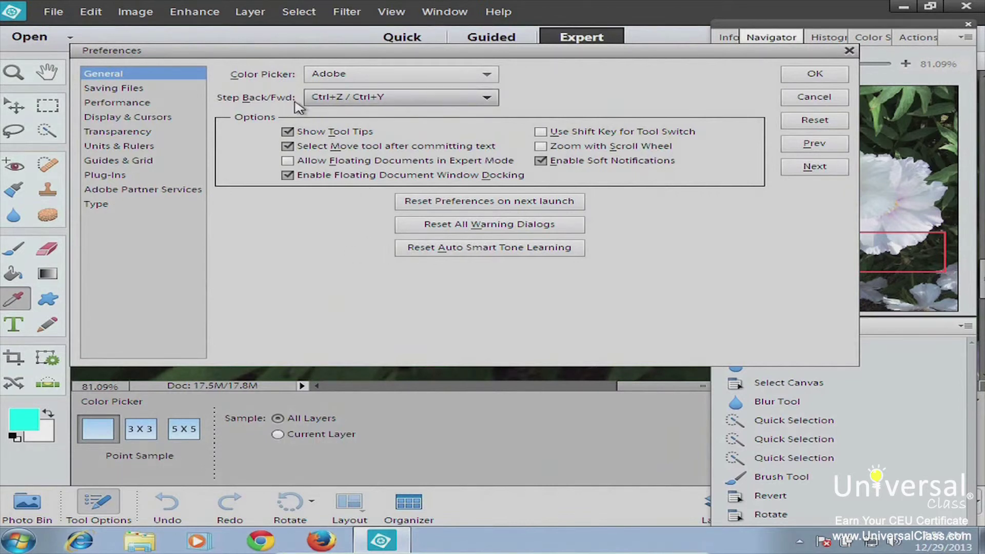
{"action": "left_click", "coordinate": [332, 78]}
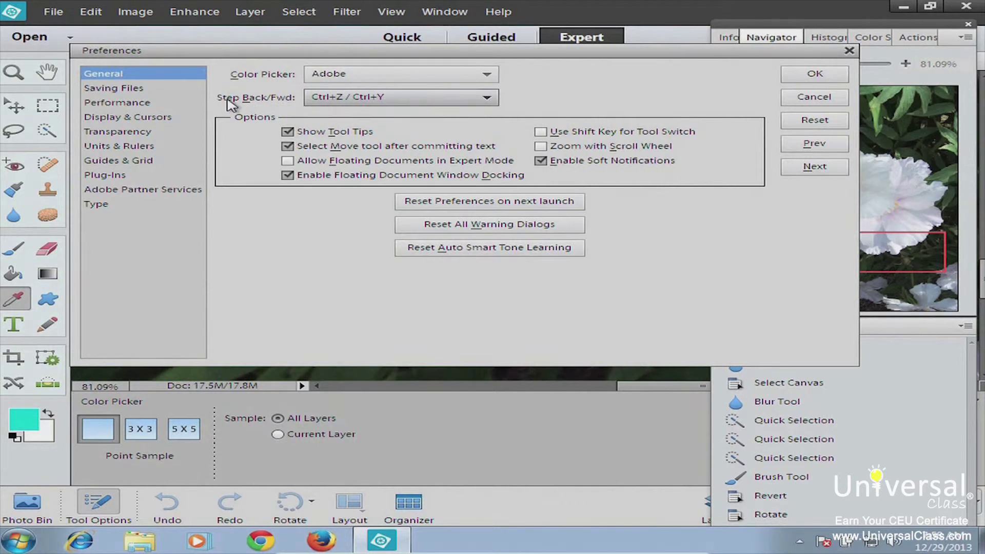
{"action": "left_click", "coordinate": [288, 133]}
{"action": "left_click", "coordinate": [288, 133]}
{"action": "left_click", "coordinate": [288, 162]}
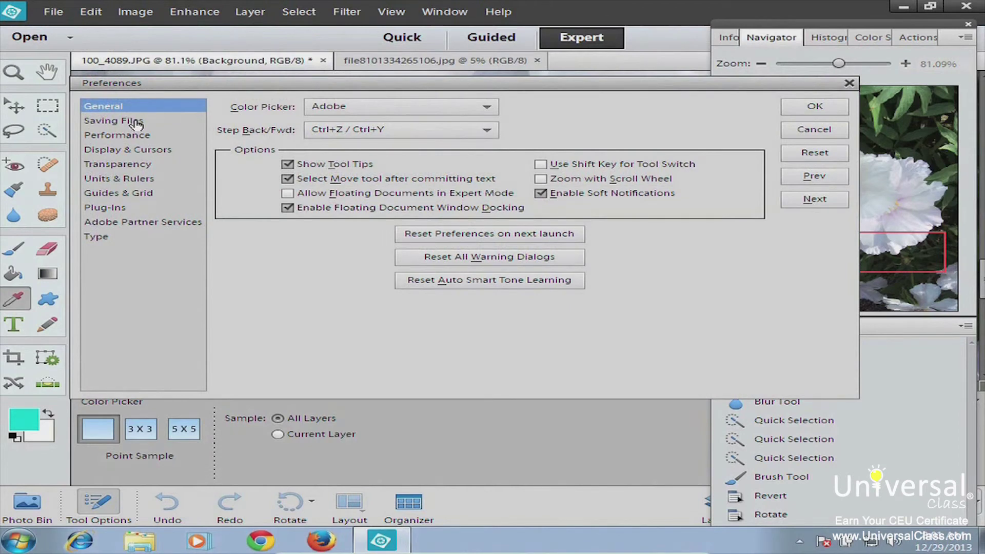
Examine the On First Save, Image Previews and File Extension choices in the Saving Files preferences.
{"action": "left_click", "coordinate": [136, 127]}
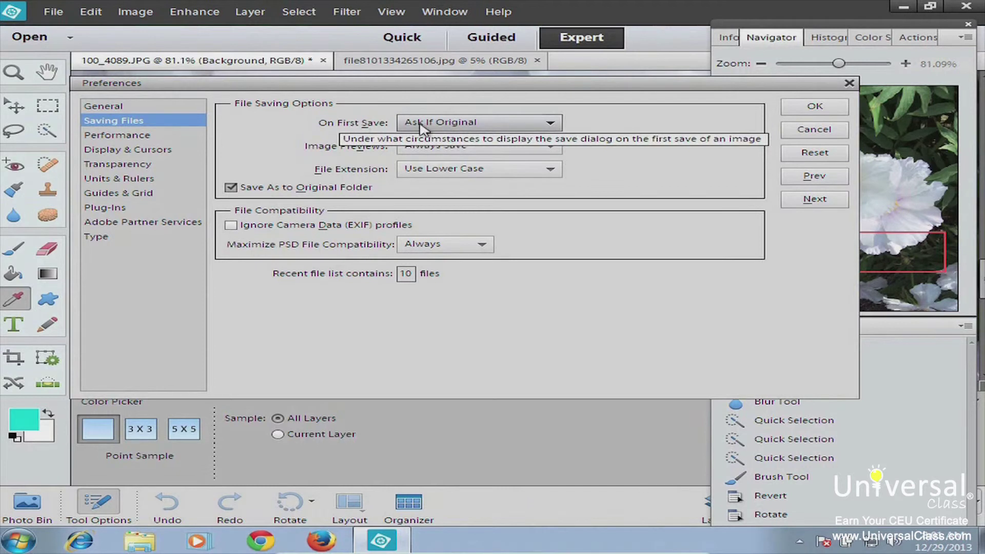
{"action": "left_click", "coordinate": [464, 127]}
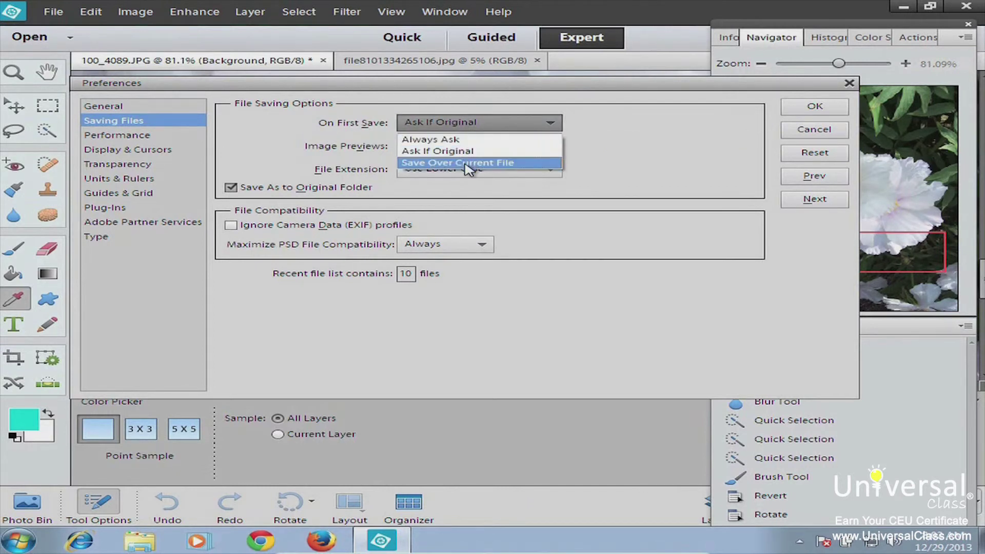
{"action": "left_click", "coordinate": [334, 150]}
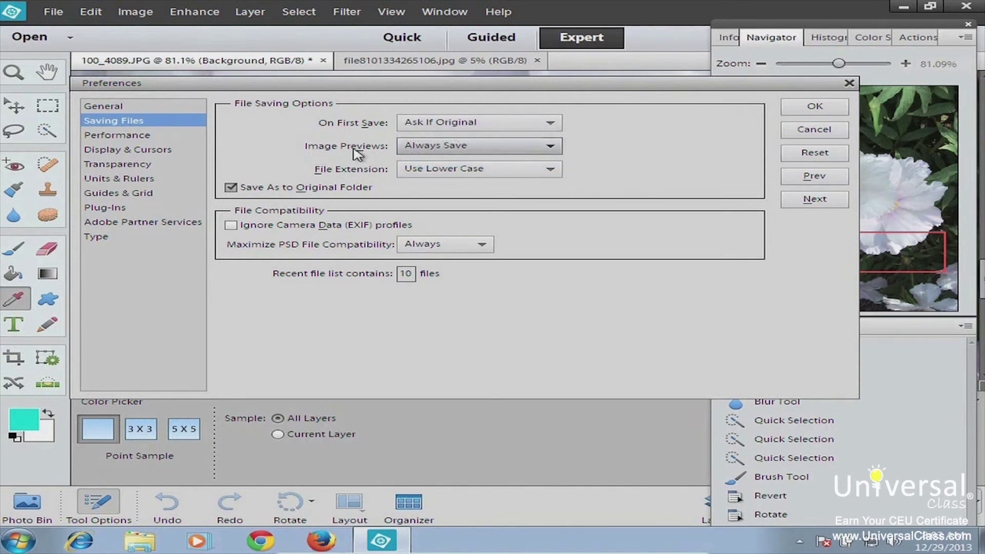
{"action": "left_click", "coordinate": [468, 148]}
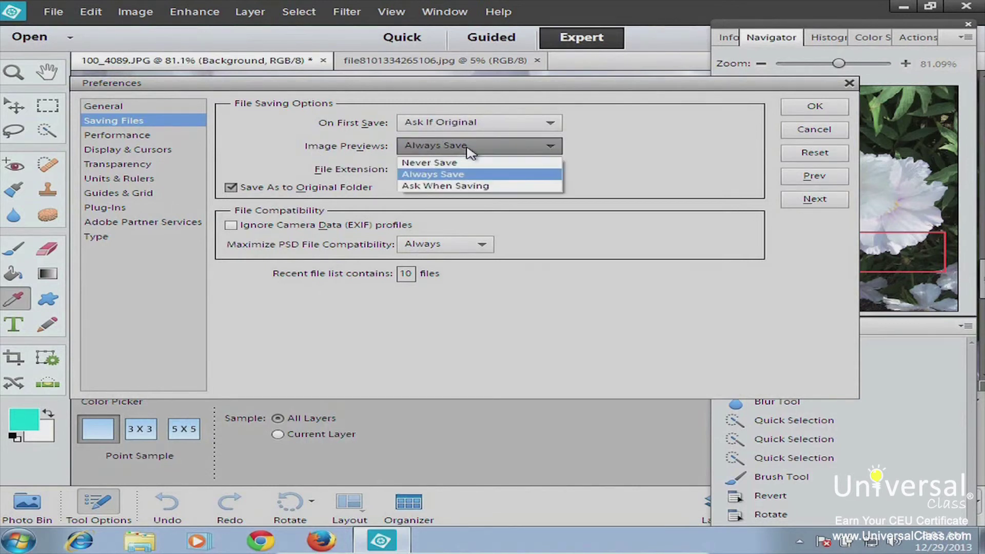
{"action": "left_click", "coordinate": [331, 172]}
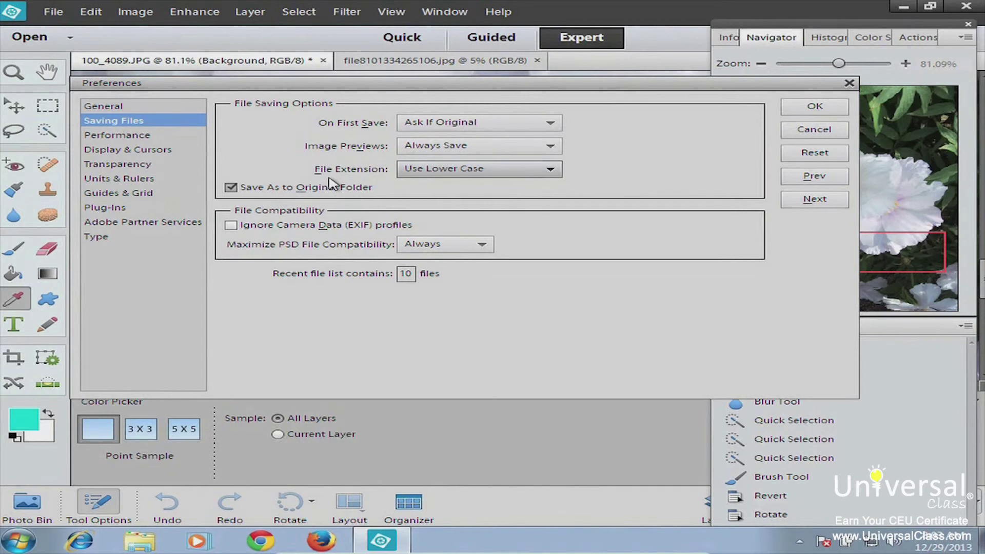
{"action": "left_click", "coordinate": [464, 171]}
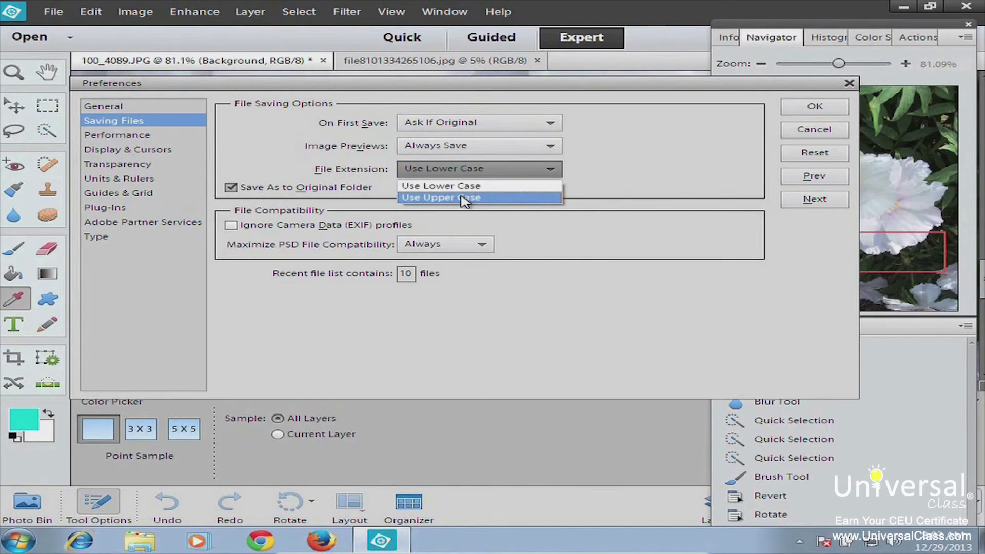
{"action": "left_click", "coordinate": [330, 192]}
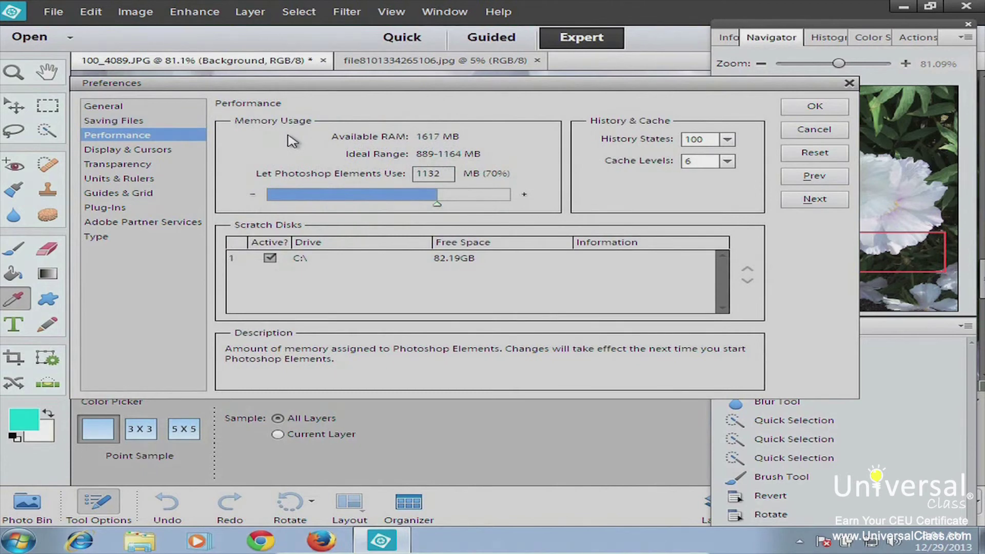
Set the history states to 53 and the memory allotment to 1078 MB in the Performance preferences and apply the changes.
{"action": "mouse_move", "coordinate": [613, 137]}
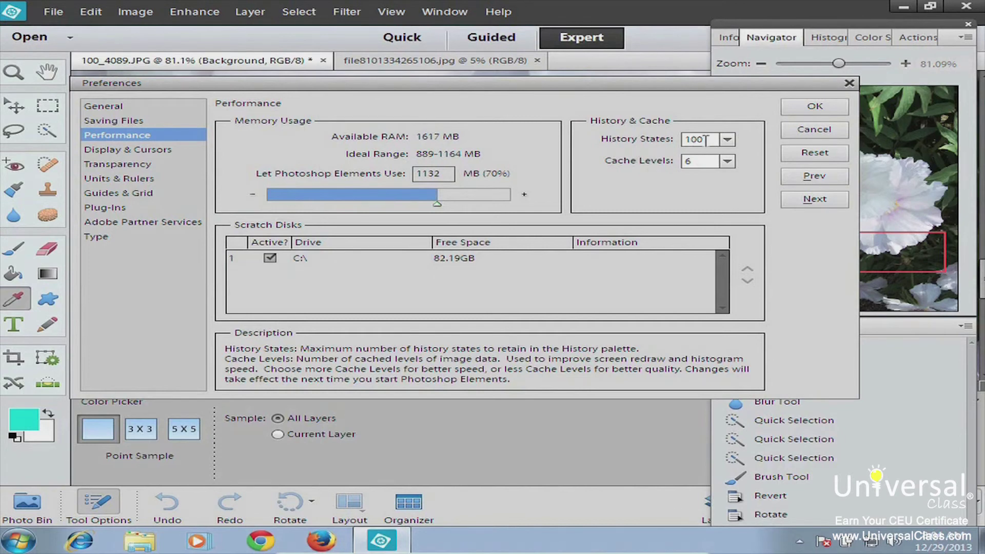
{"action": "left_click", "coordinate": [732, 137]}
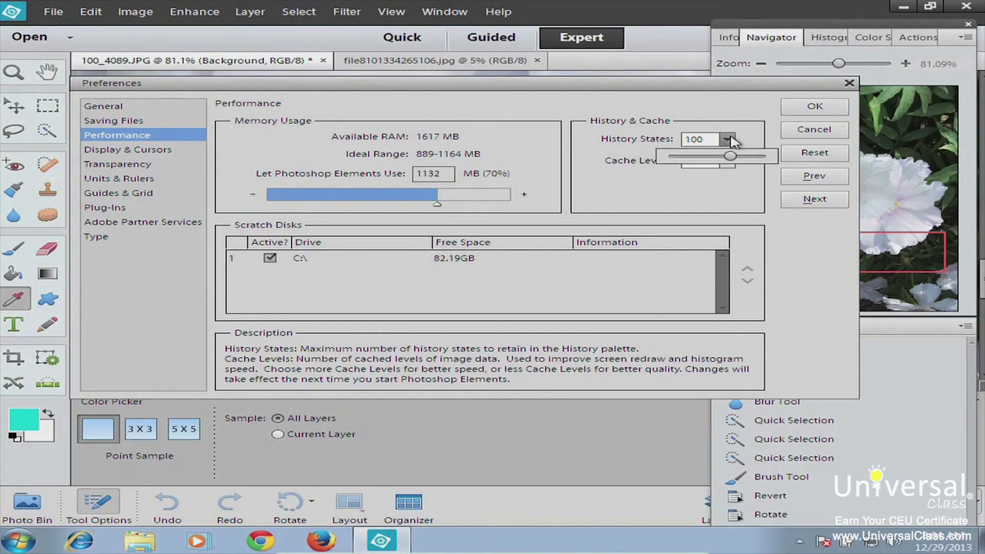
{"action": "left_click_drag", "start_coordinate": [733, 161], "coordinate": [711, 163]}
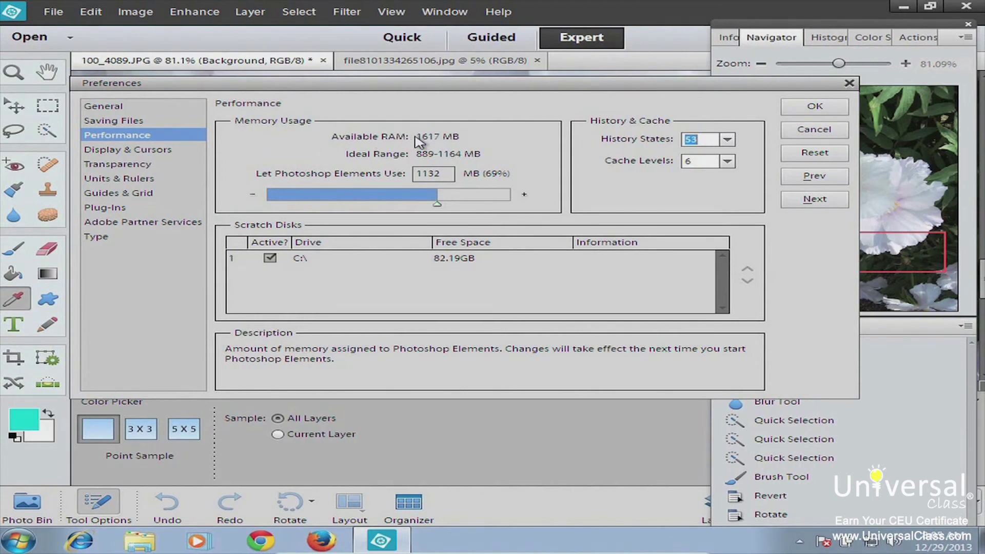
{"action": "left_click_drag", "start_coordinate": [437, 205], "coordinate": [430, 204]}
{"action": "mouse_move", "coordinate": [269, 230]}
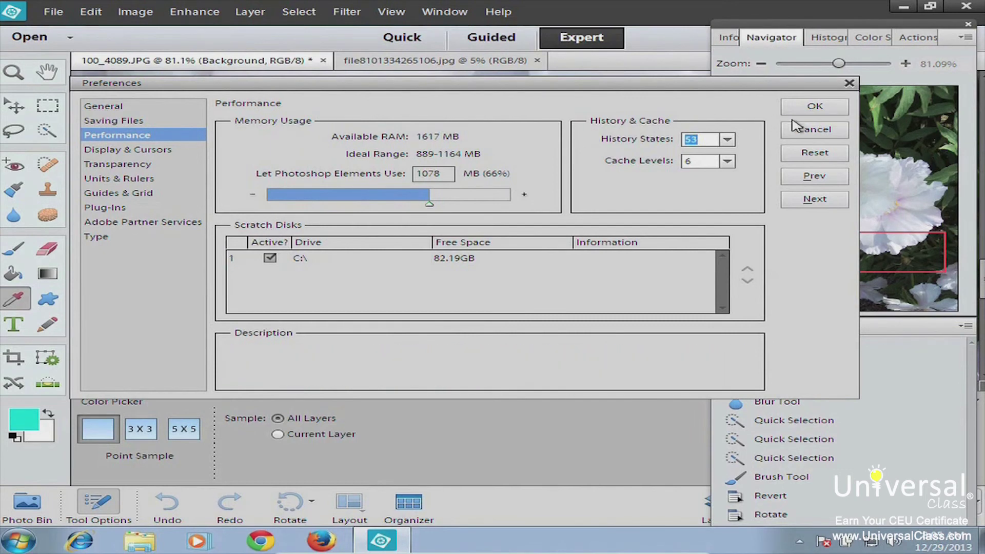
{"action": "left_click", "coordinate": [814, 106]}
{"action": "key", "text": "v"}
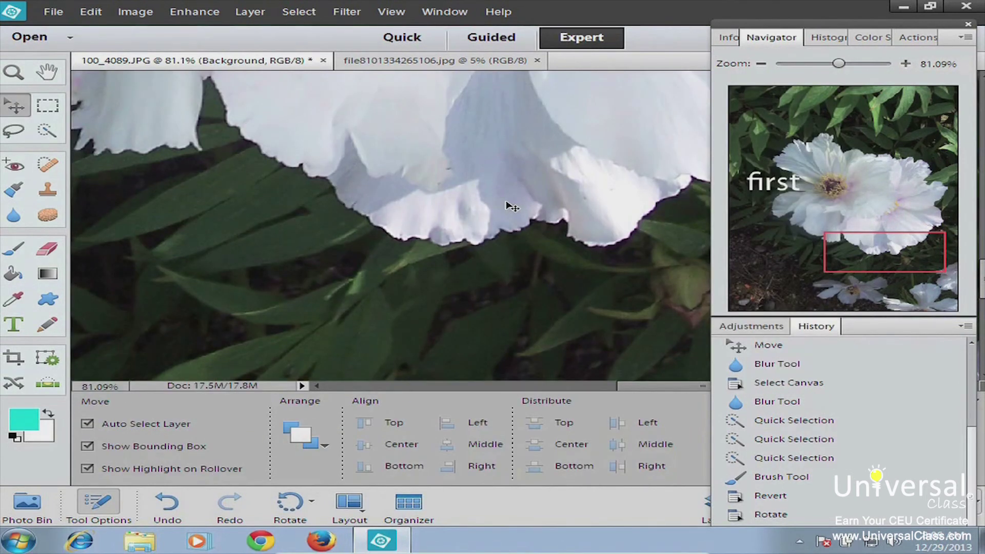